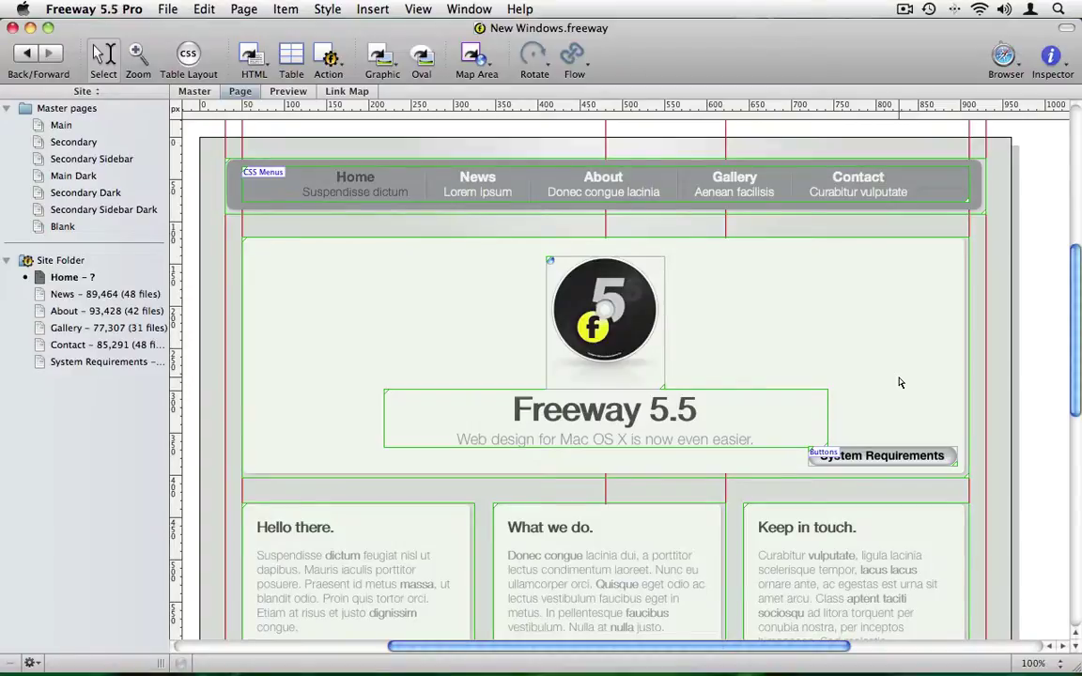
Step: Link the System Requirements button to the System Requirements page with a _blank target
{"action": "left_click", "coordinate": [898, 461]}
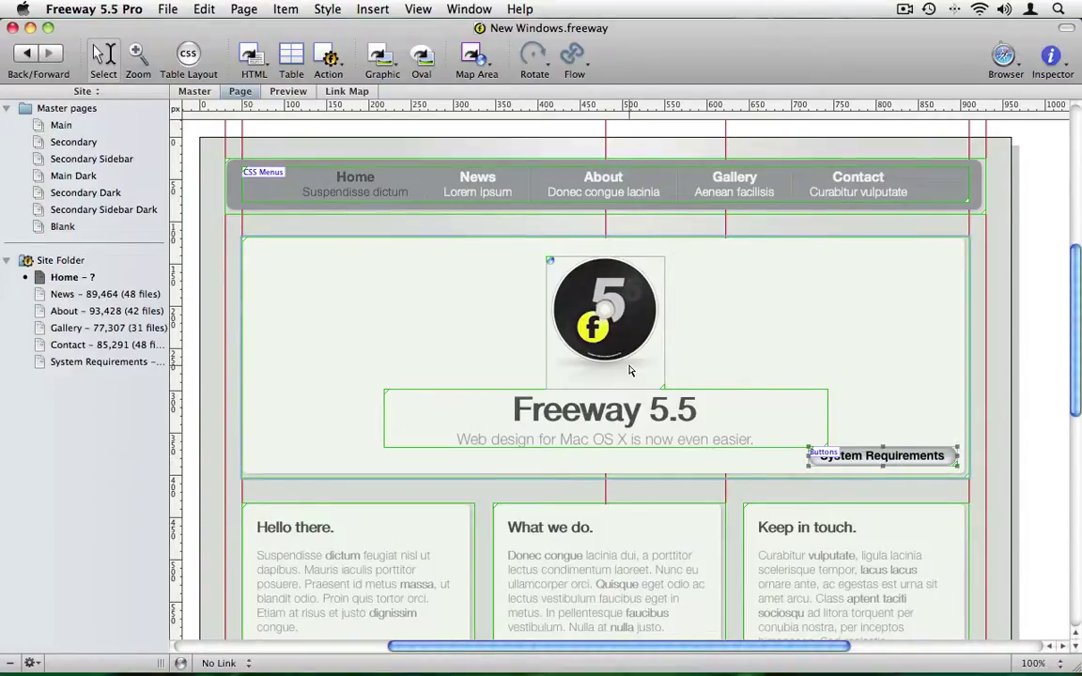
{"action": "left_click", "coordinate": [202, 10]}
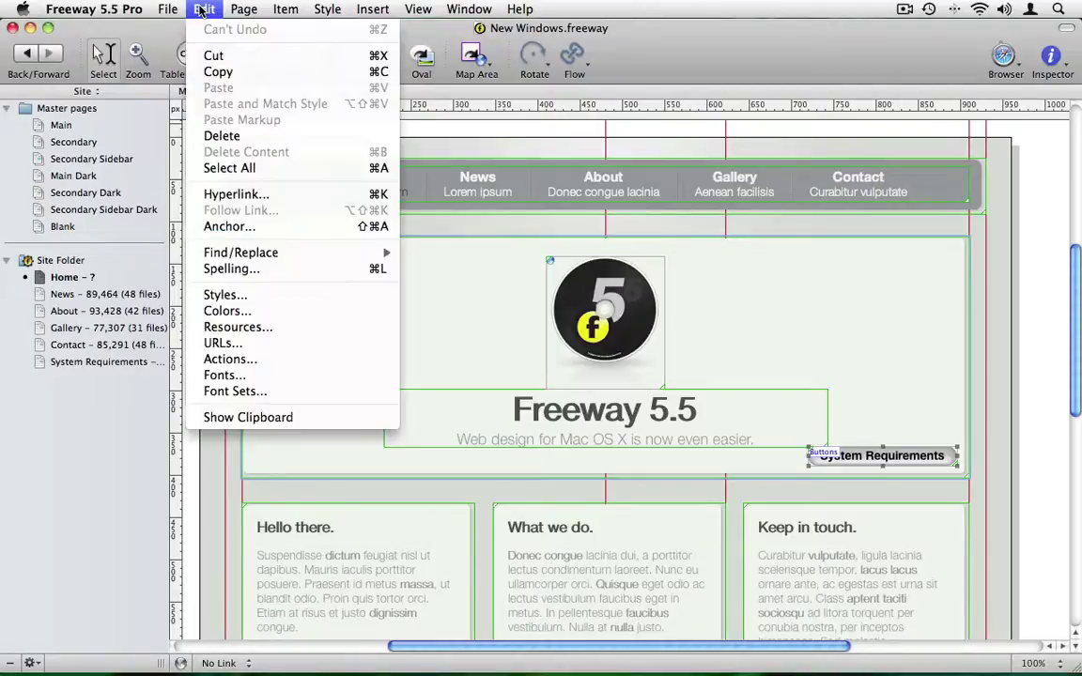
{"action": "left_click", "coordinate": [237, 194]}
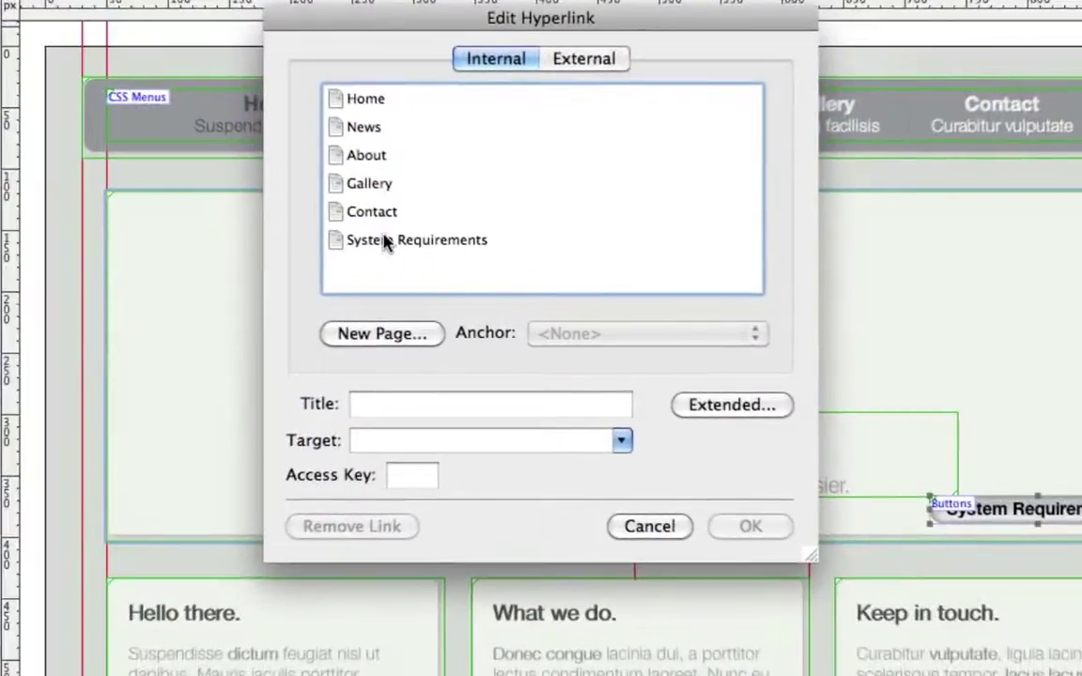
{"action": "left_click", "coordinate": [391, 242]}
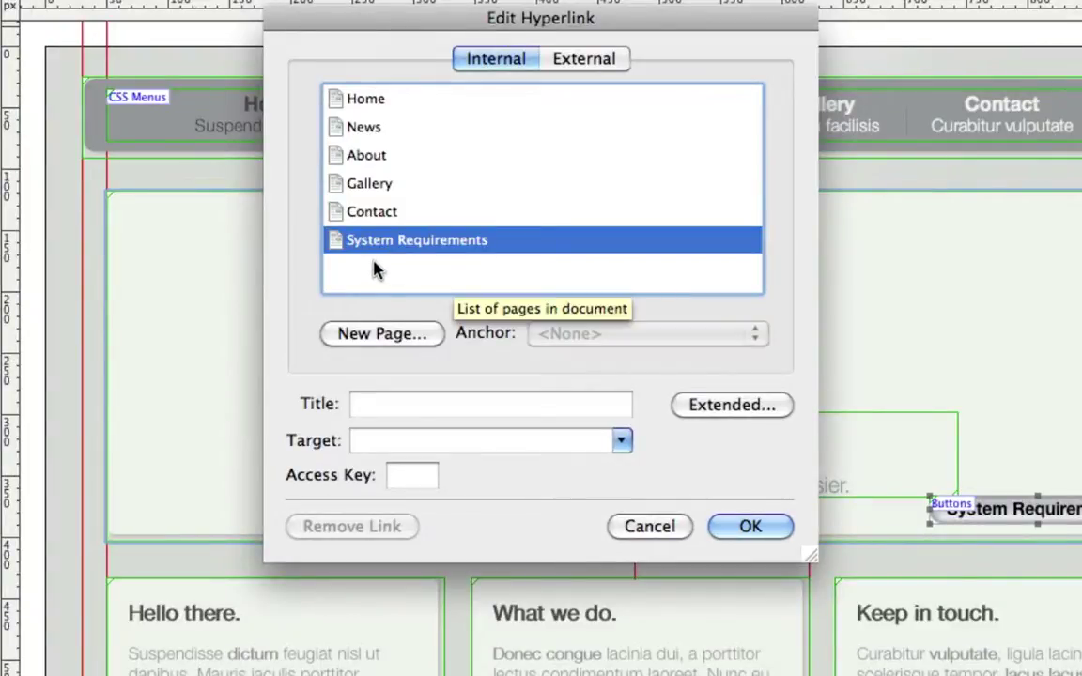
{"action": "left_click", "coordinate": [622, 439]}
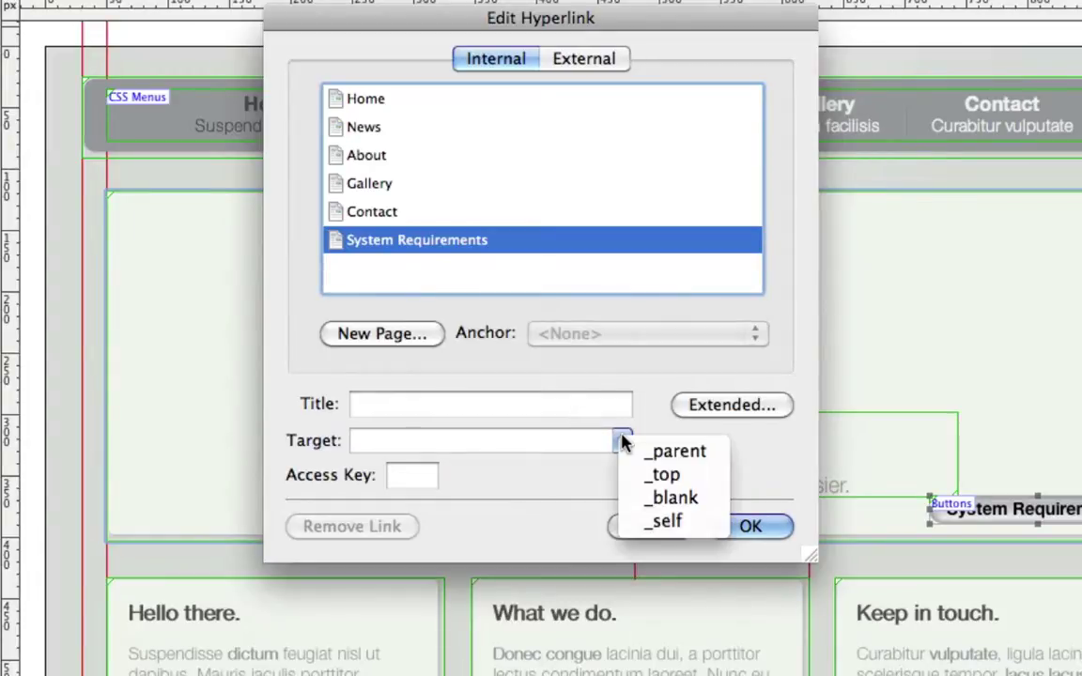
{"action": "left_click", "coordinate": [688, 498]}
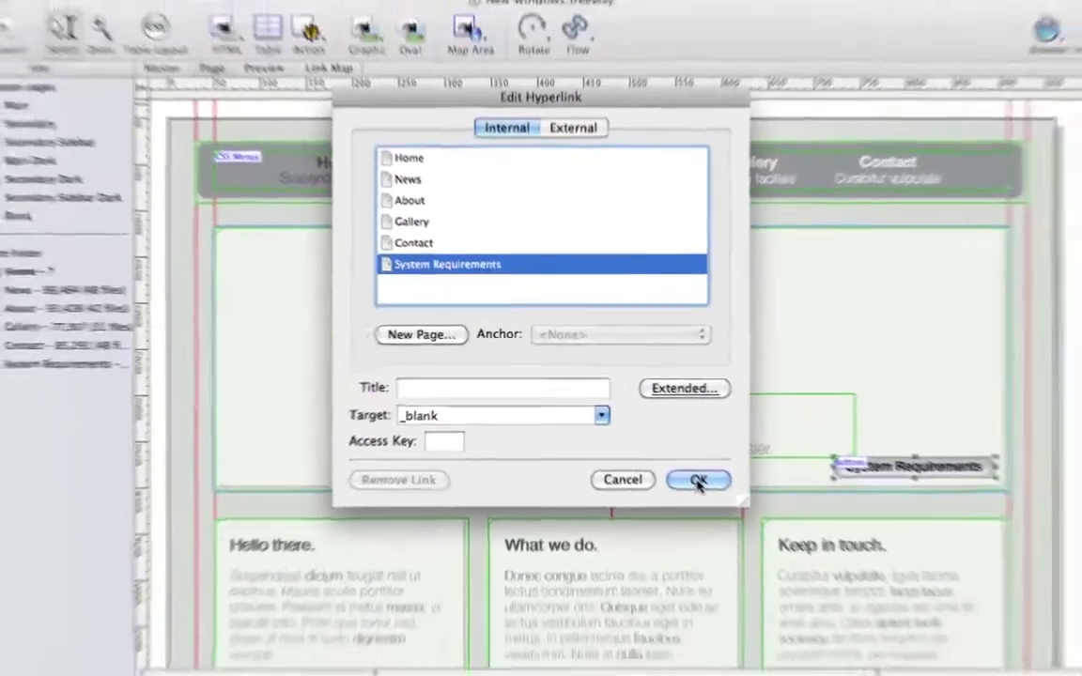
{"action": "left_click", "coordinate": [750, 527]}
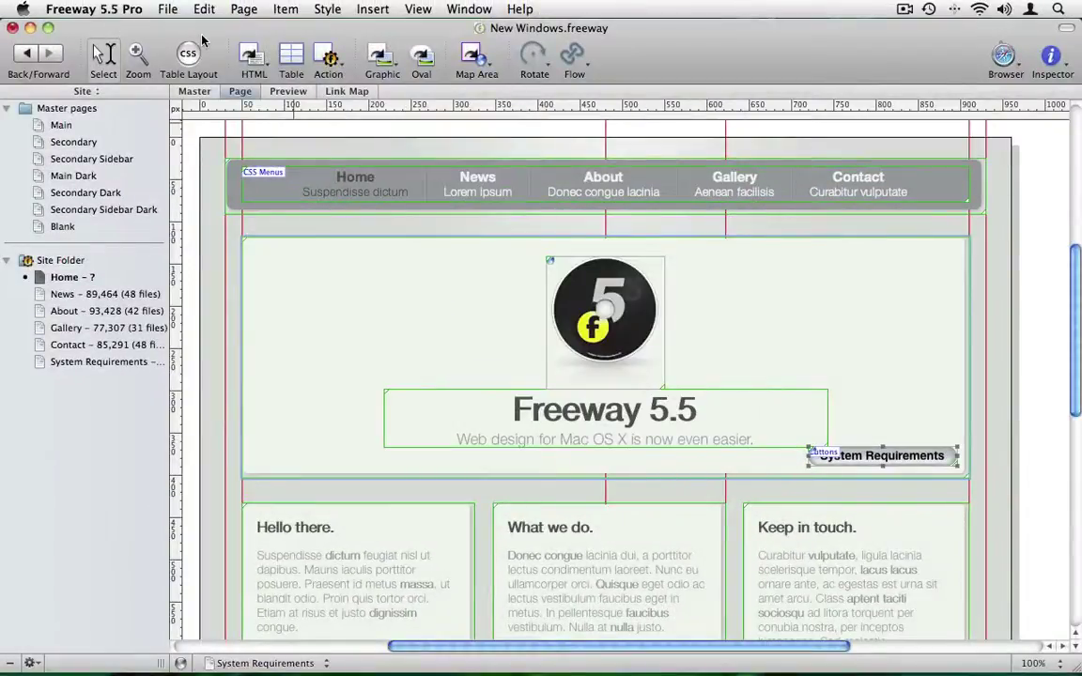
{"action": "left_click", "coordinate": [161, 9]}
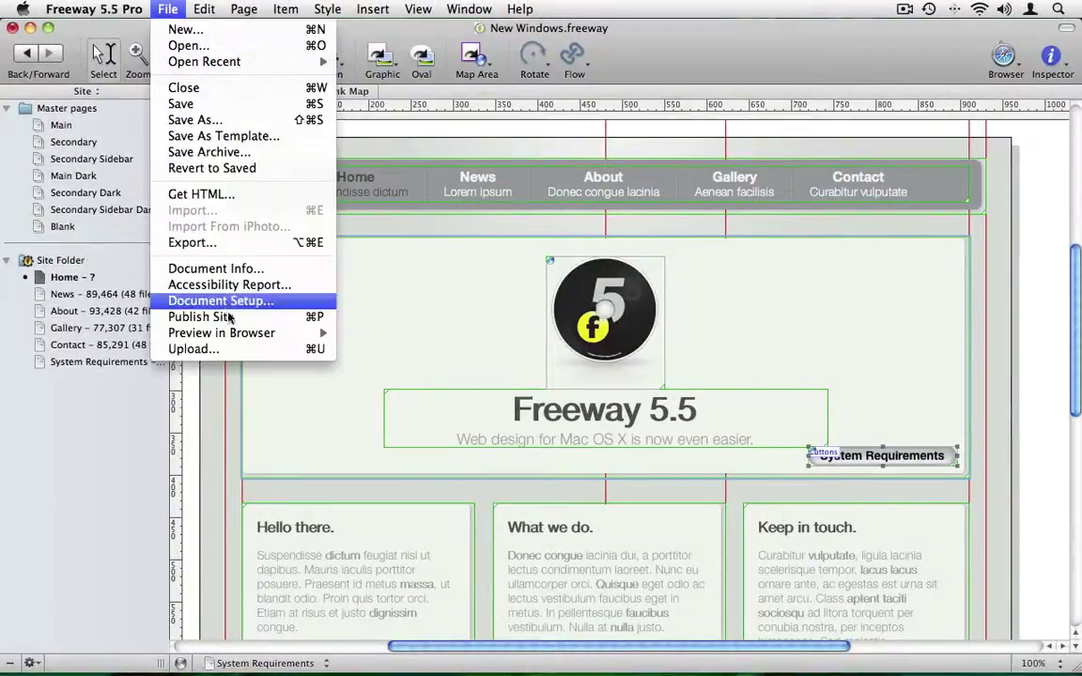
Step: Preview the home page in Safari and confirm the button opens System Requirements in a separate window
{"action": "mouse_move", "coordinate": [216, 333]}
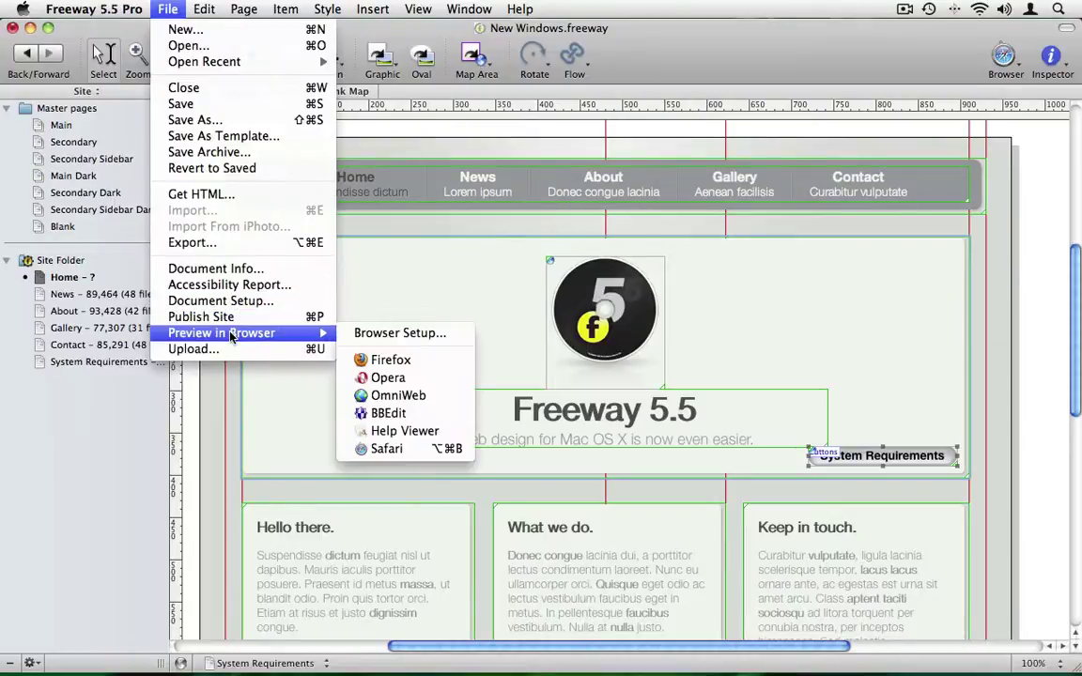
{"action": "left_click", "coordinate": [387, 449]}
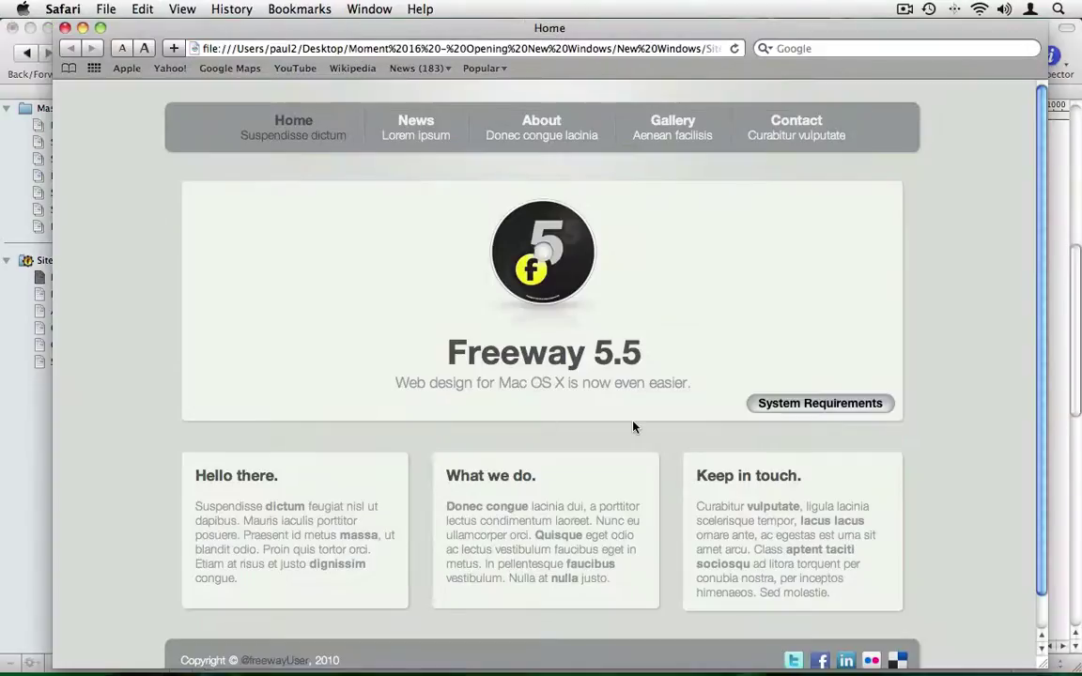
{"action": "left_click", "coordinate": [796, 411]}
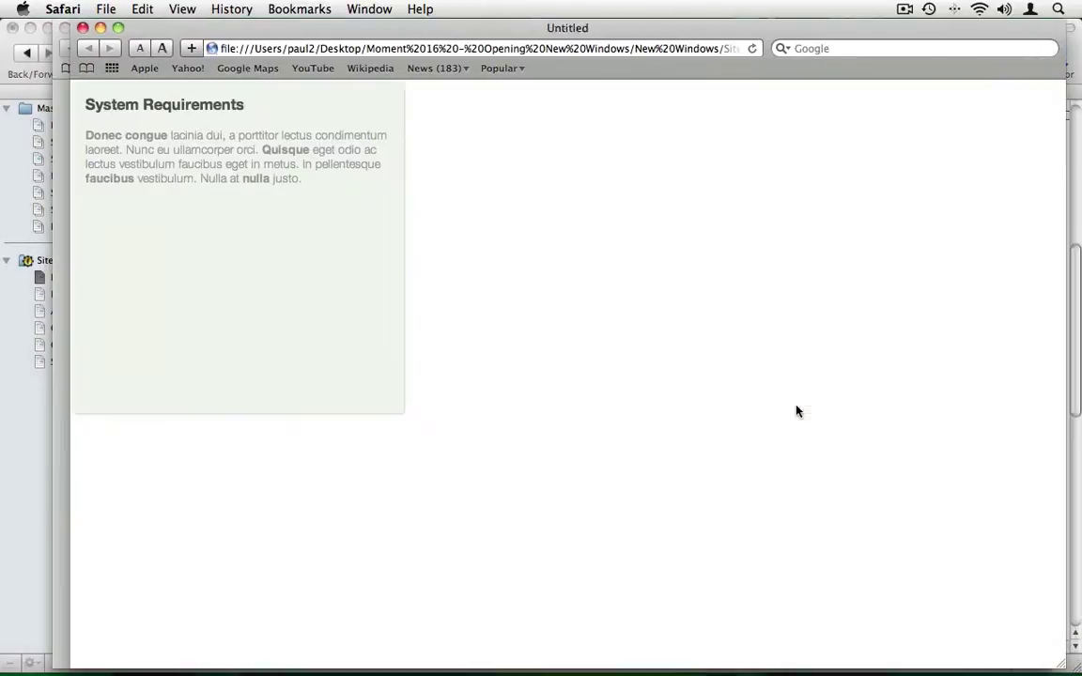
{"action": "mouse_move", "coordinate": [536, 29]}
{"action": "left_mouse_down"}
{"action": "mouse_move", "coordinate": [622, 71]}
{"action": "mouse_move", "coordinate": [525, 20]}
{"action": "left_mouse_up"}
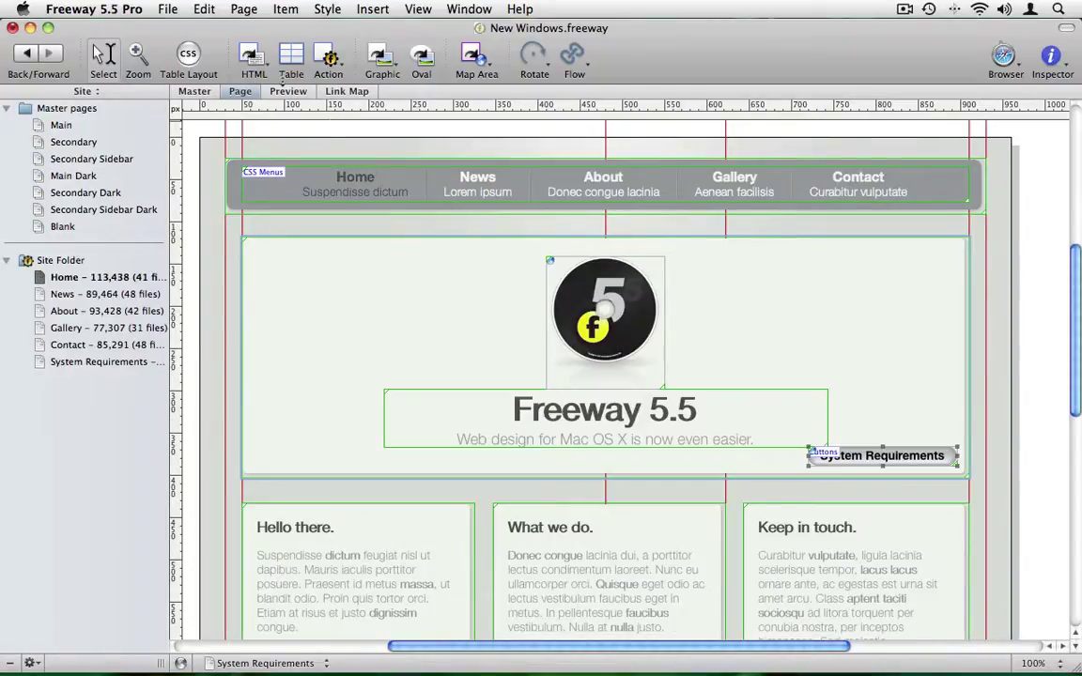
Step: Remove the existing hyperlink from the System Requirements button
{"action": "left_click", "coordinate": [202, 8]}
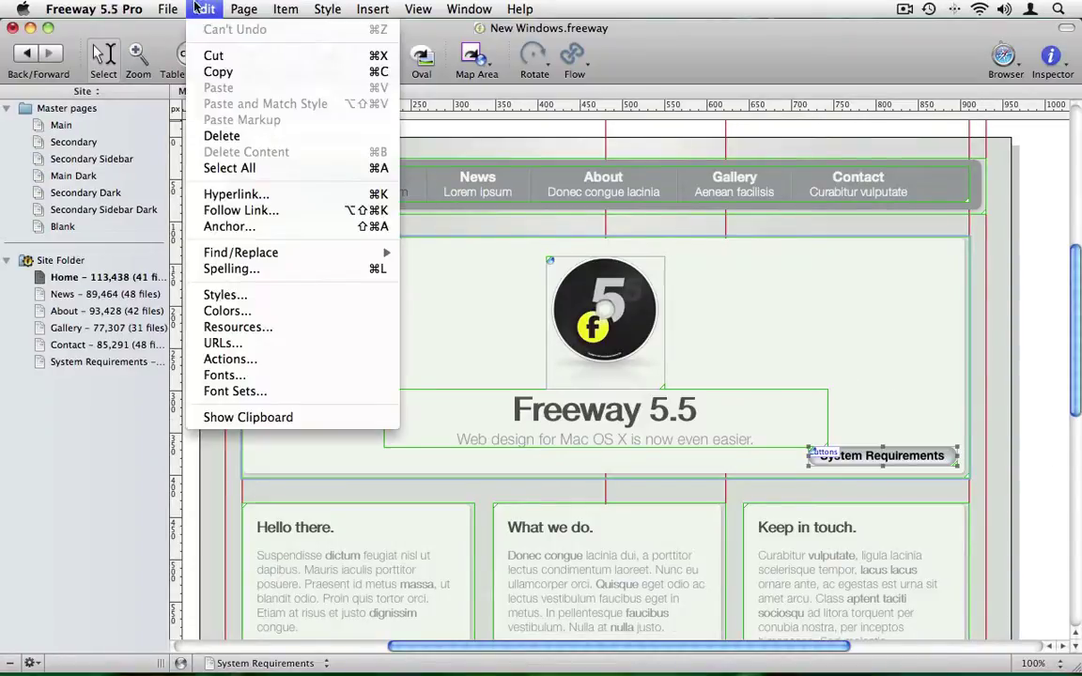
{"action": "left_click", "coordinate": [212, 192]}
{"action": "left_click", "coordinate": [435, 468]}
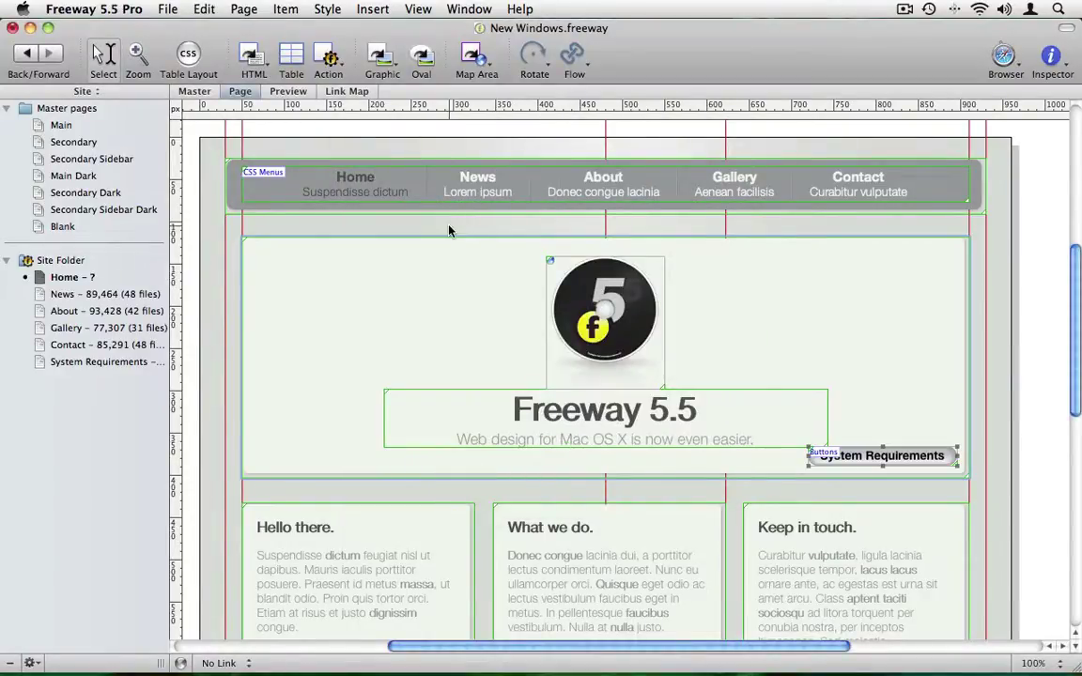
Step: Add a Link to New Window action to the button
{"action": "left_click", "coordinate": [283, 9]}
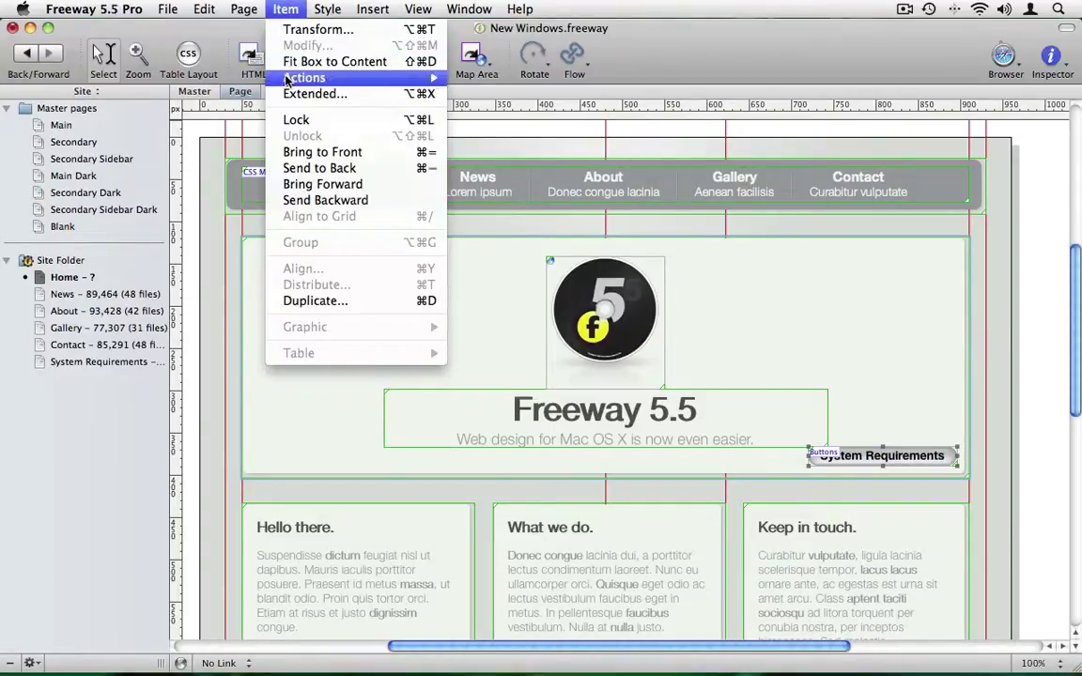
{"action": "mouse_move", "coordinate": [354, 80]}
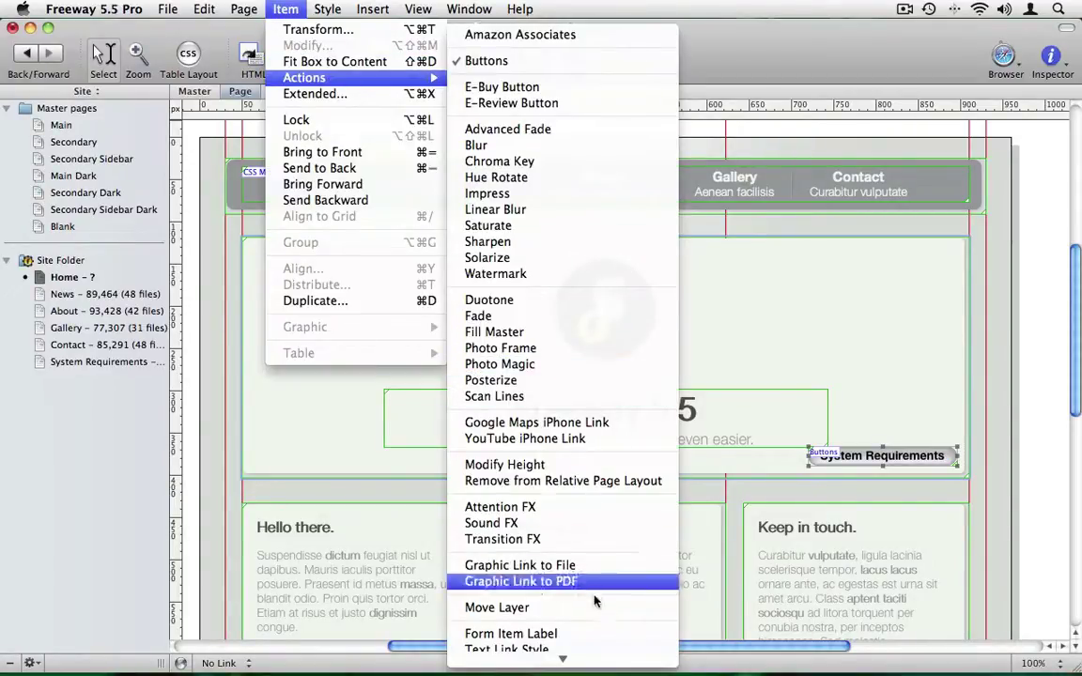
{"action": "scroll", "coordinate": [587, 643], "scroll_direction": "down", "scroll_amount": 5}
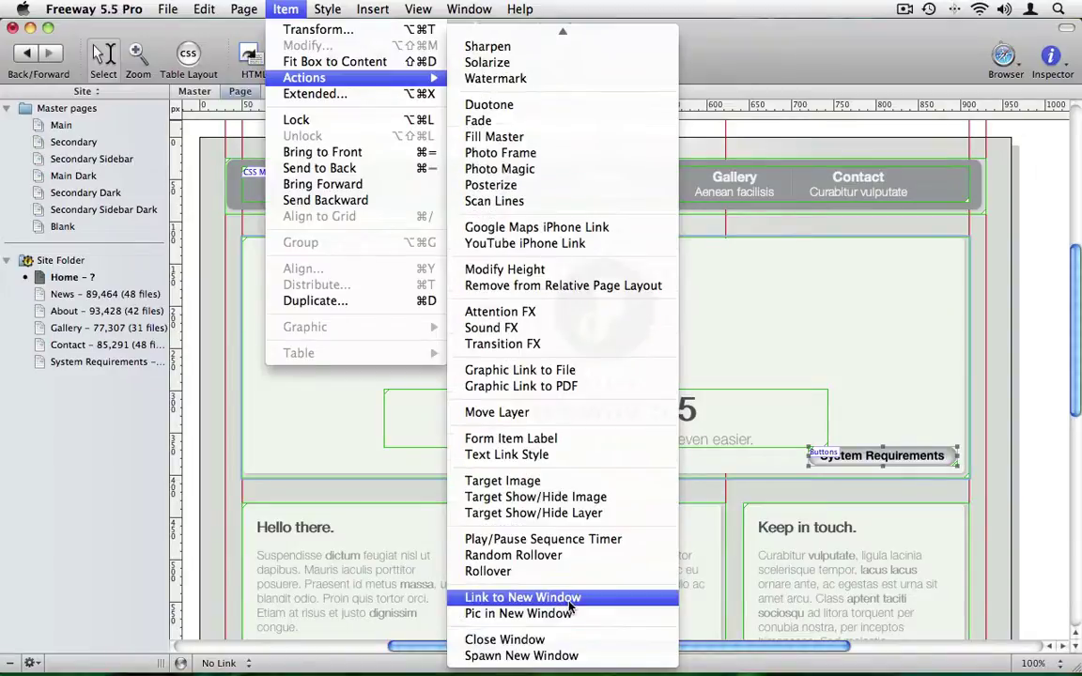
{"action": "left_click", "coordinate": [554, 595]}
{"action": "left_click", "coordinate": [460, 8]}
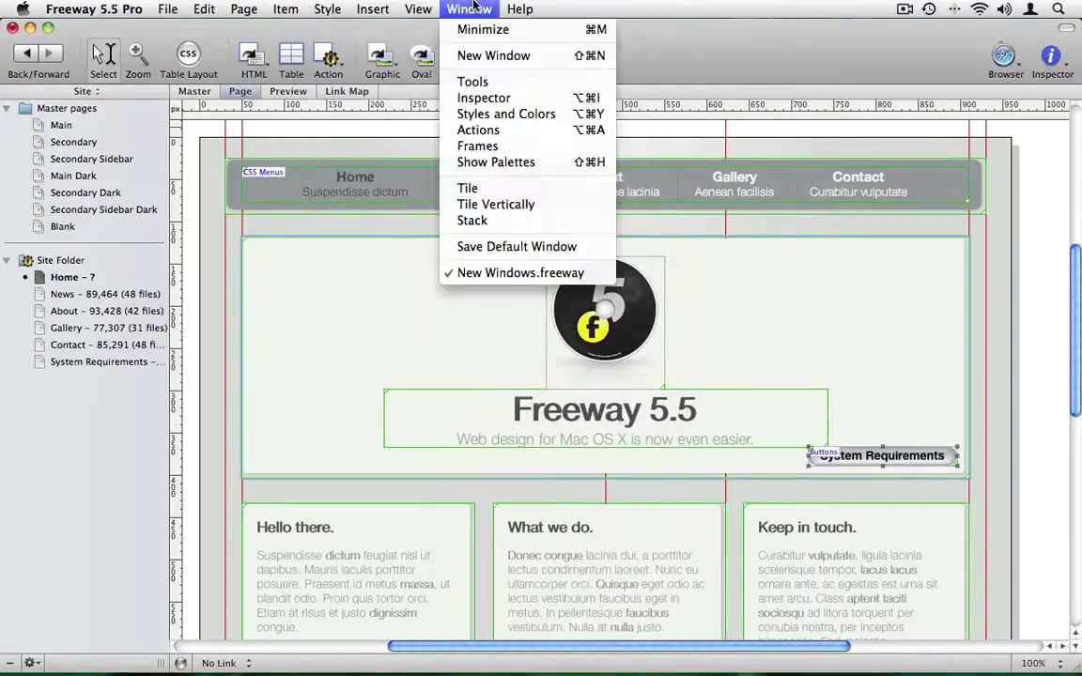
Step: Make the Link to New Window action open the System Requirements page
{"action": "left_click", "coordinate": [442, 124]}
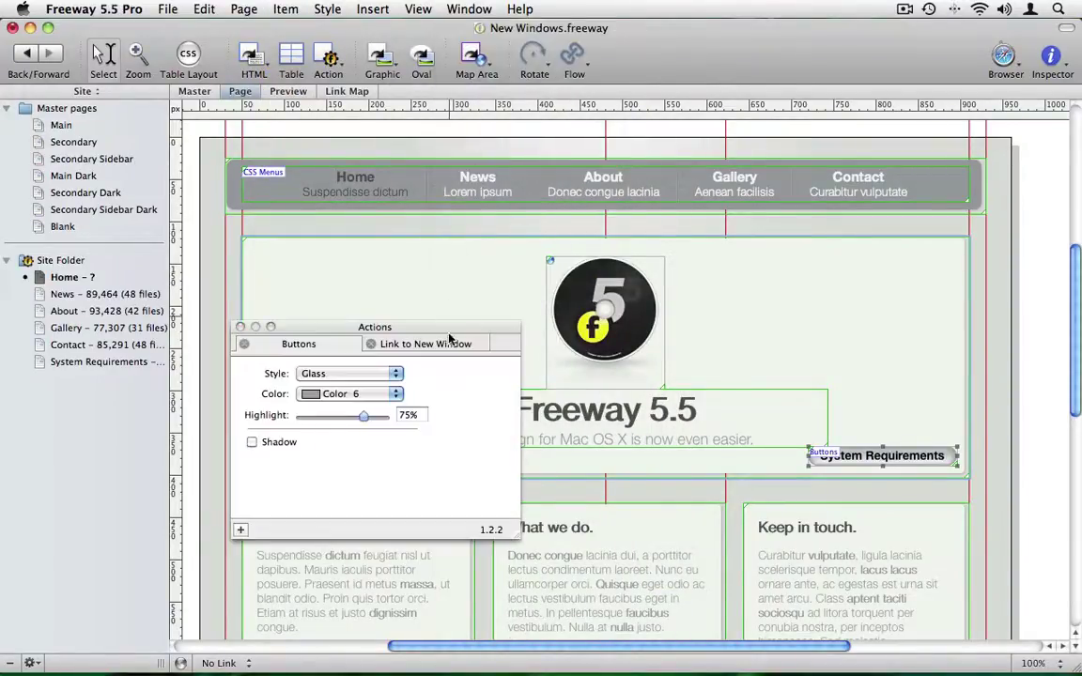
{"action": "left_click", "coordinate": [448, 345]}
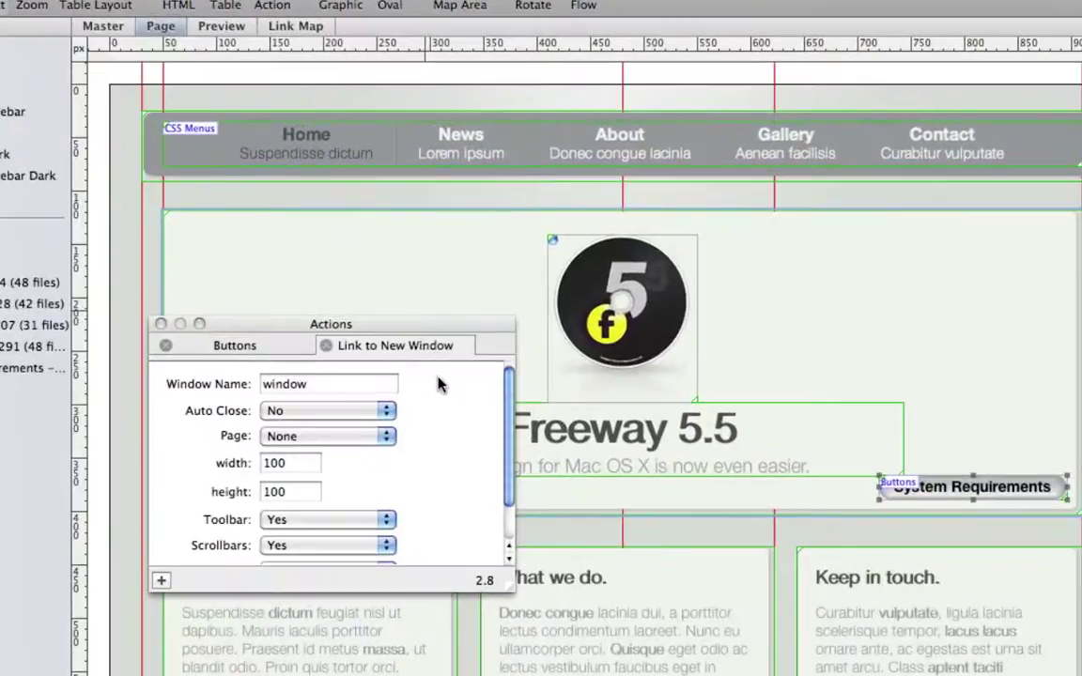
{"action": "left_click", "coordinate": [353, 439]}
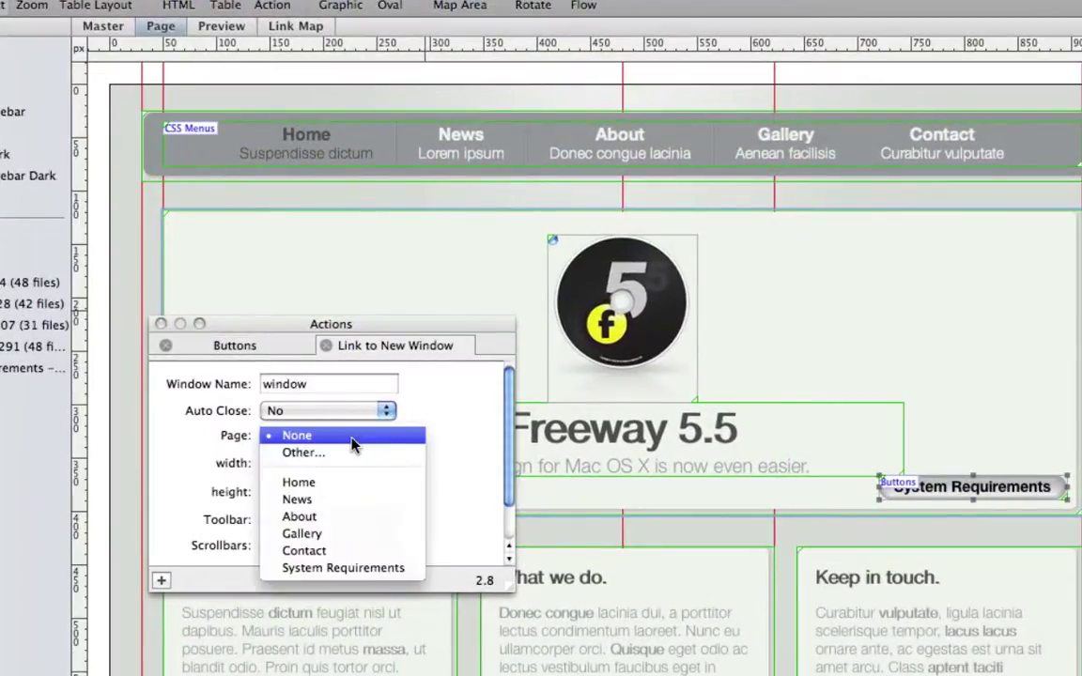
{"action": "left_click", "coordinate": [334, 567]}
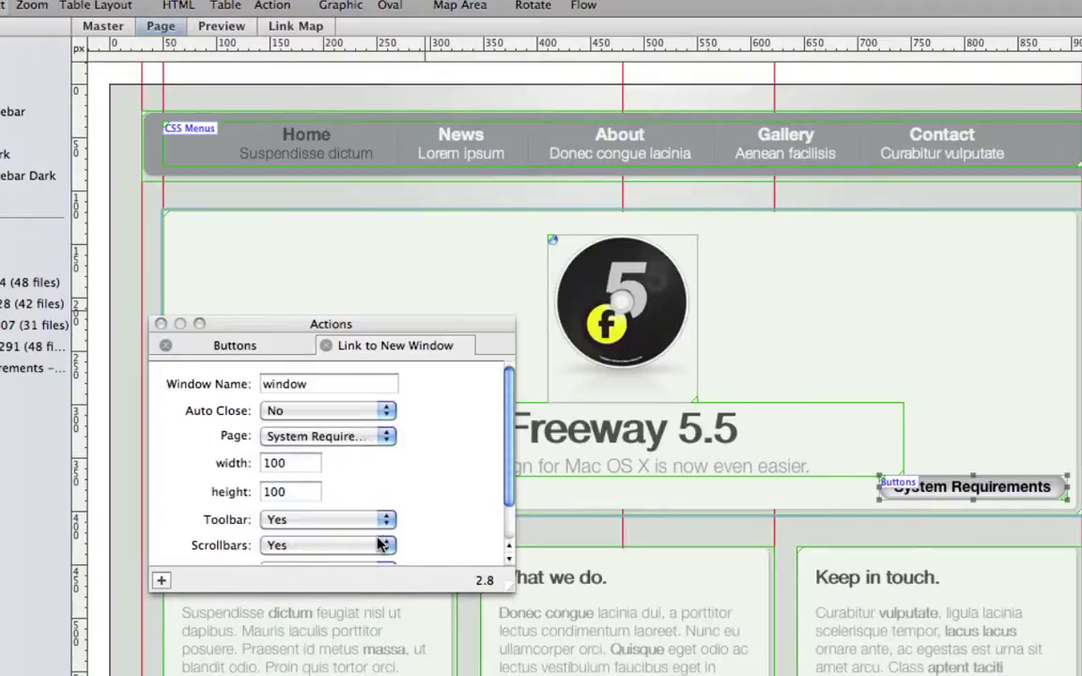
Step: Set the new window's width and height to 400 × 400
{"action": "left_click", "coordinate": [296, 462]}
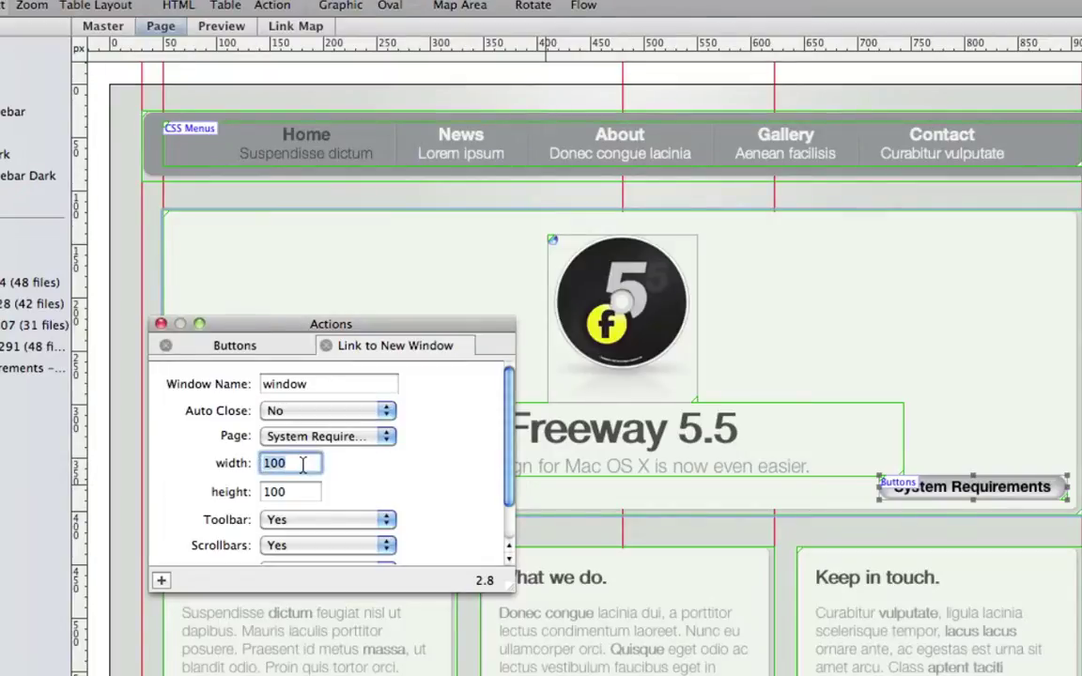
{"action": "type", "text": "4"}
{"action": "left_click", "coordinate": [261, 491]}
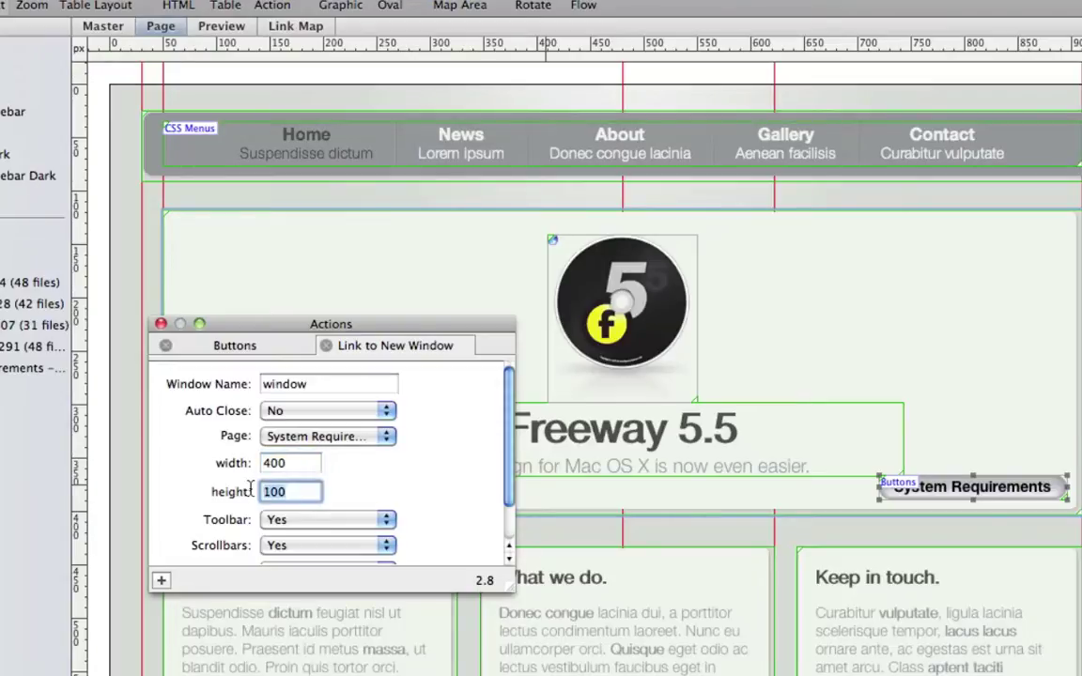
{"action": "type", "text": "400"}
{"action": "left_click", "coordinate": [508, 521]}
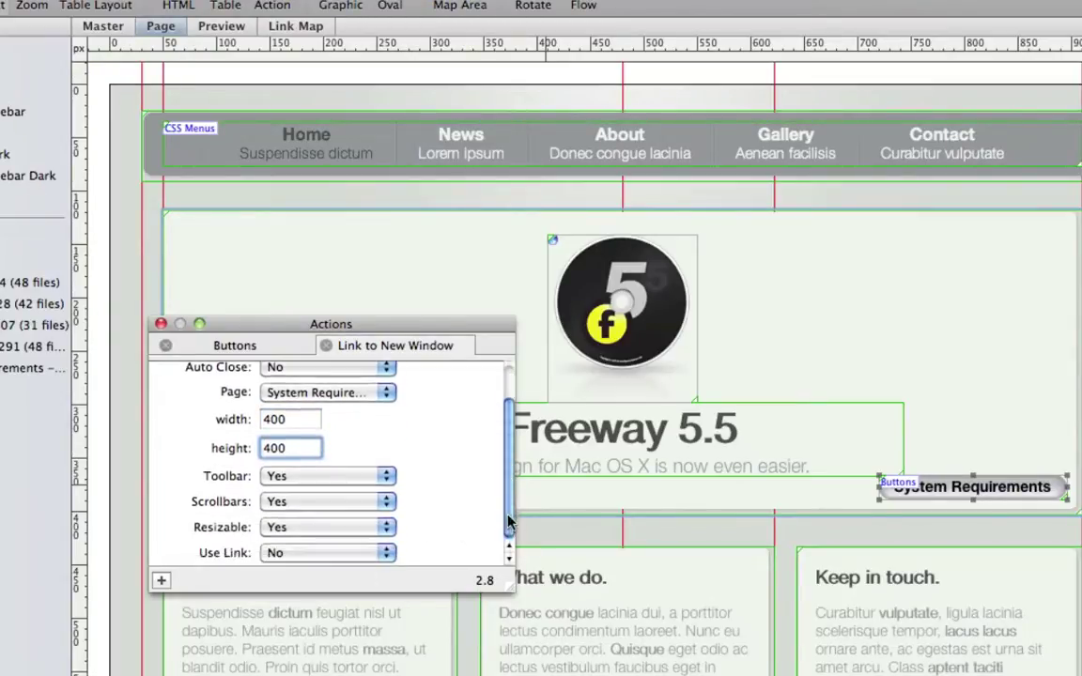
{"action": "key", "text": "Return"}
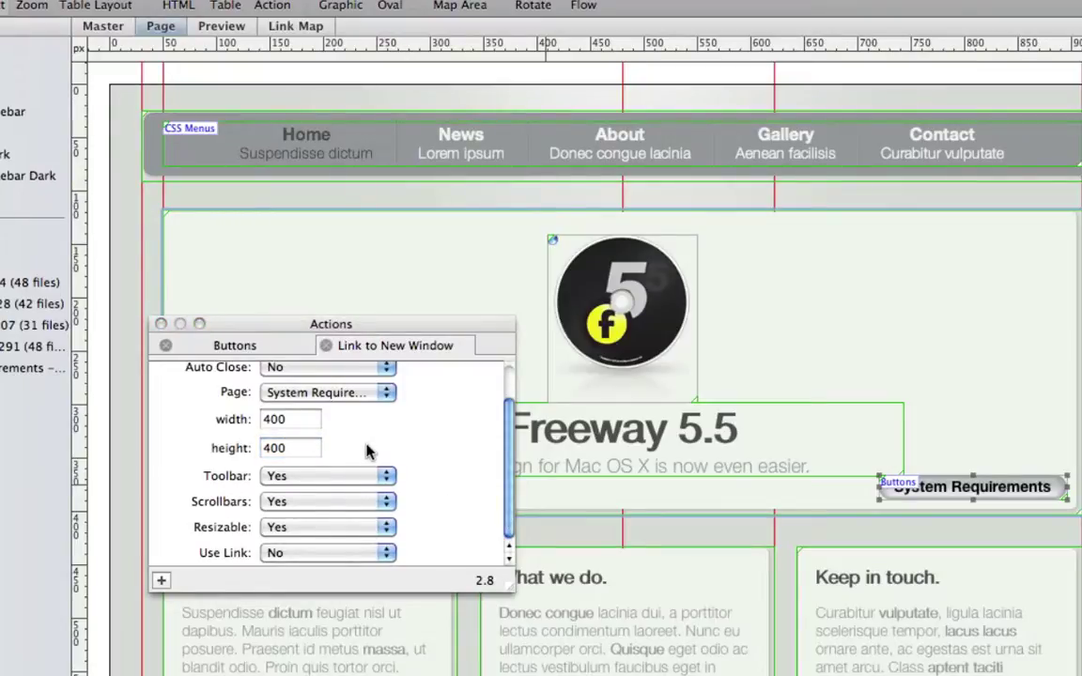
Step: Set Toolbar, Scrollbars and Resizable to No for the popup window
{"action": "left_click", "coordinate": [368, 479]}
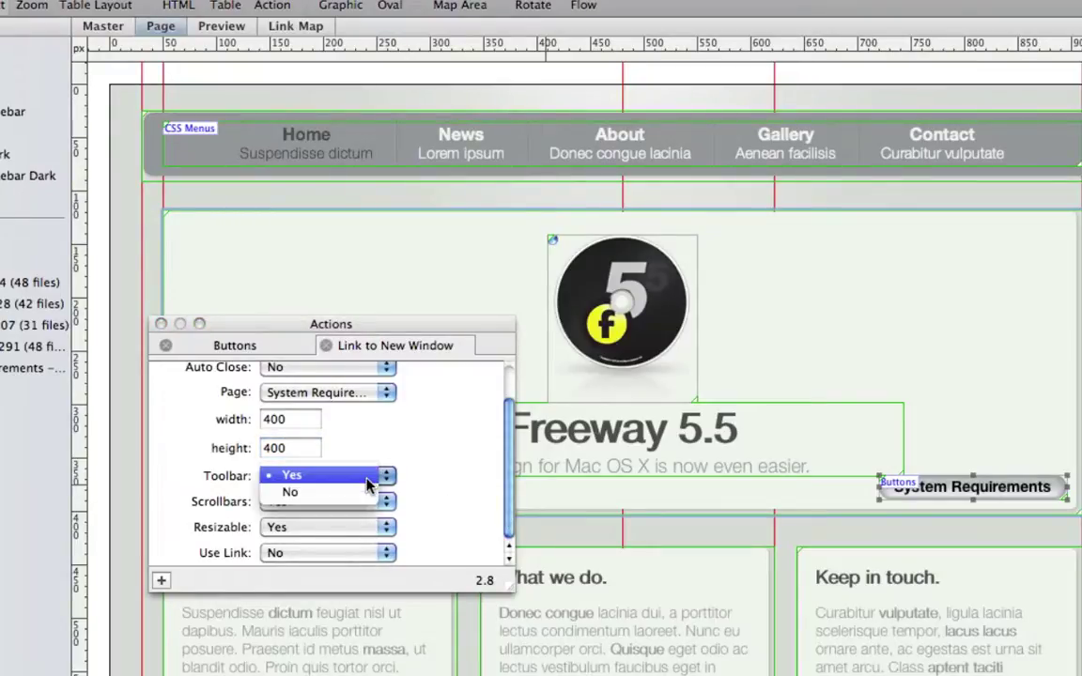
{"action": "left_click", "coordinate": [367, 493]}
{"action": "left_click", "coordinate": [362, 501]}
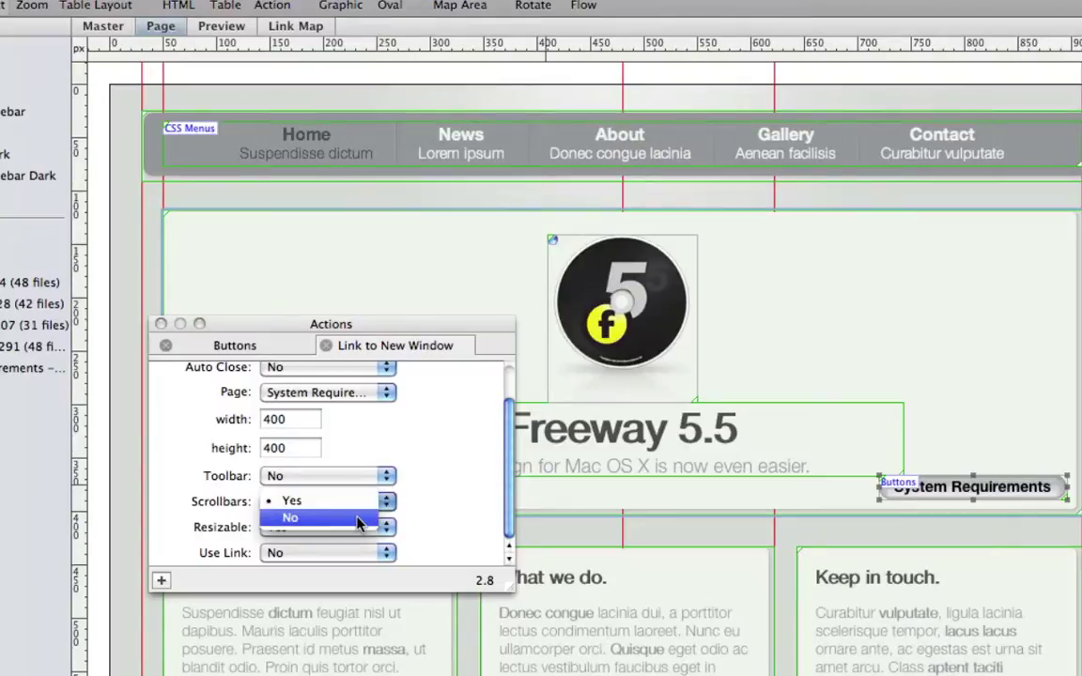
{"action": "left_click", "coordinate": [357, 522]}
{"action": "left_click", "coordinate": [351, 527]}
{"action": "left_click", "coordinate": [347, 544]}
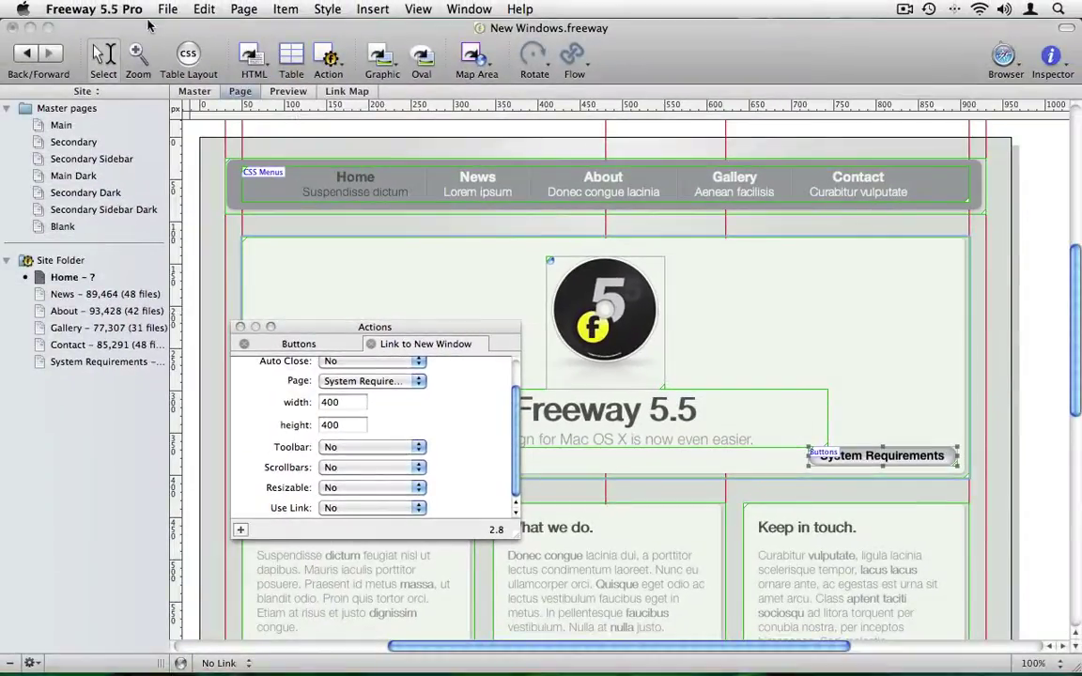
Step: Preview the Home page in Safari
{"action": "left_click", "coordinate": [167, 8]}
{"action": "mouse_move", "coordinate": [263, 332]}
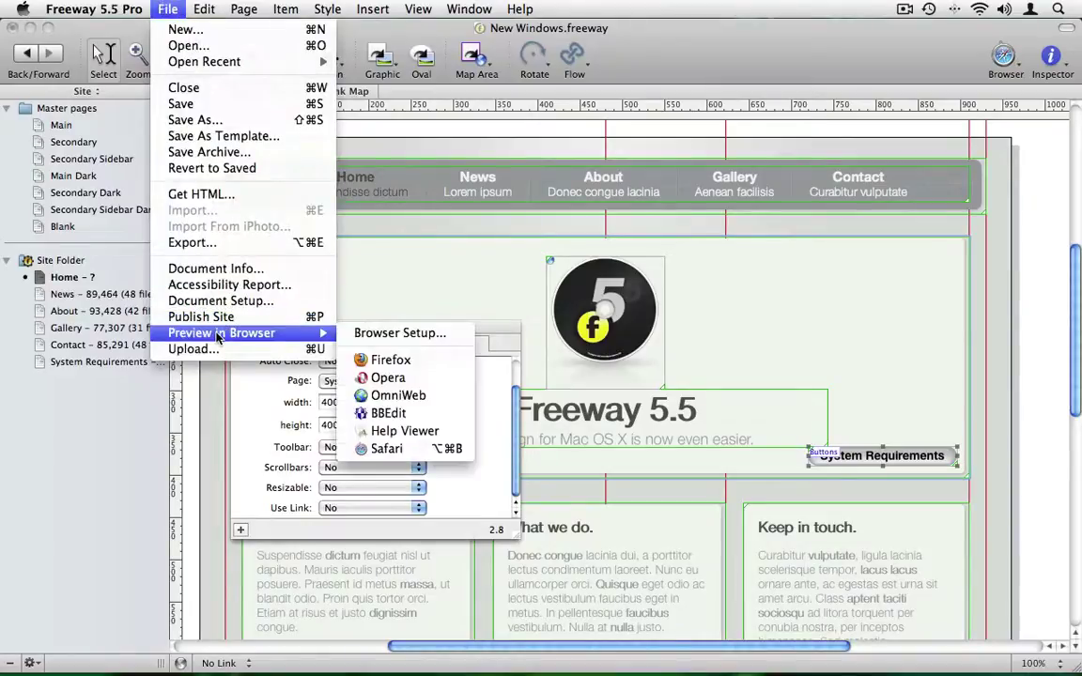
{"action": "left_click", "coordinate": [399, 450]}
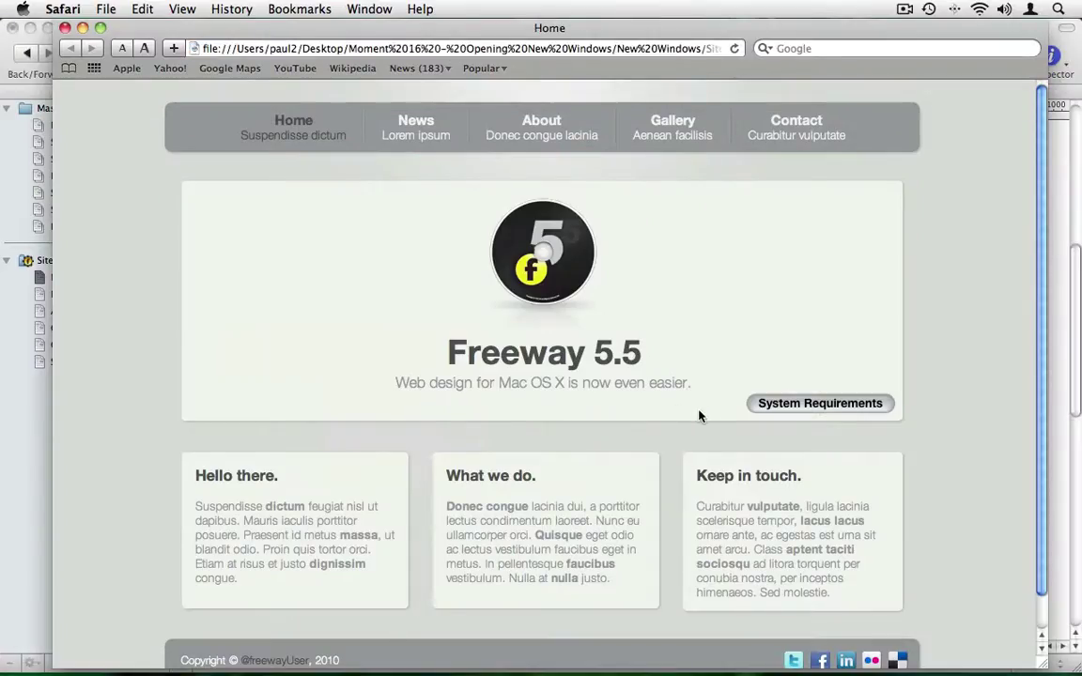
Step: Test the button's 400×400 System Requirements popup in Safari, then return to Freeway
{"action": "left_click", "coordinate": [809, 405]}
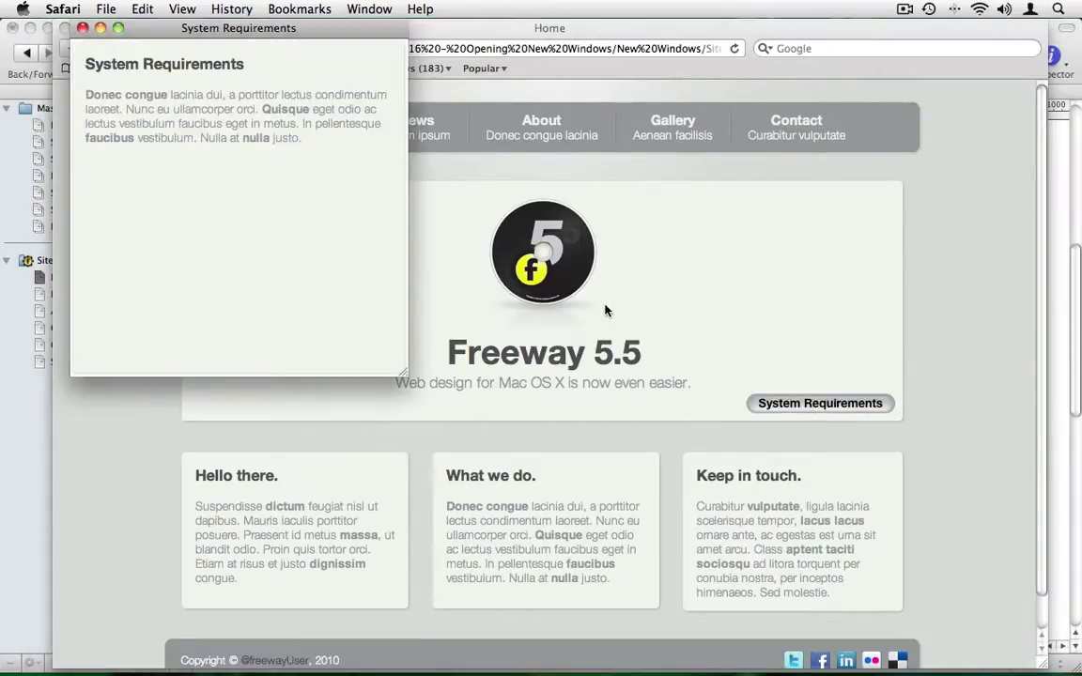
{"action": "left_click", "coordinate": [82, 30]}
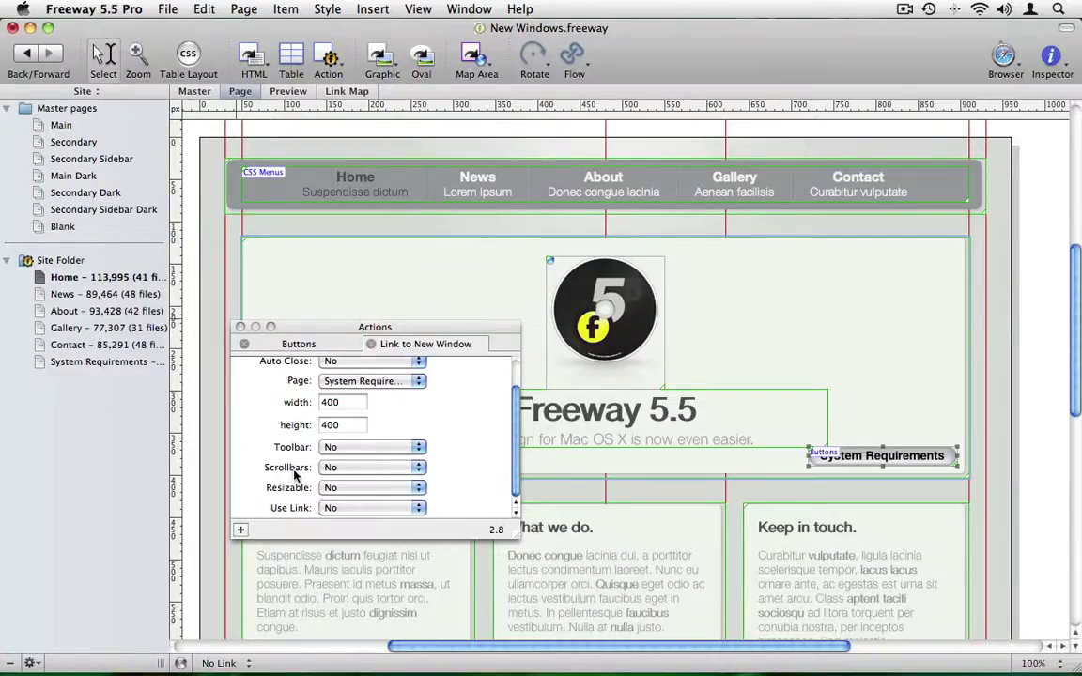
Step: Preview in Firefox, test the System Requirements popup, then hide Firefox
{"action": "left_click", "coordinate": [166, 9]}
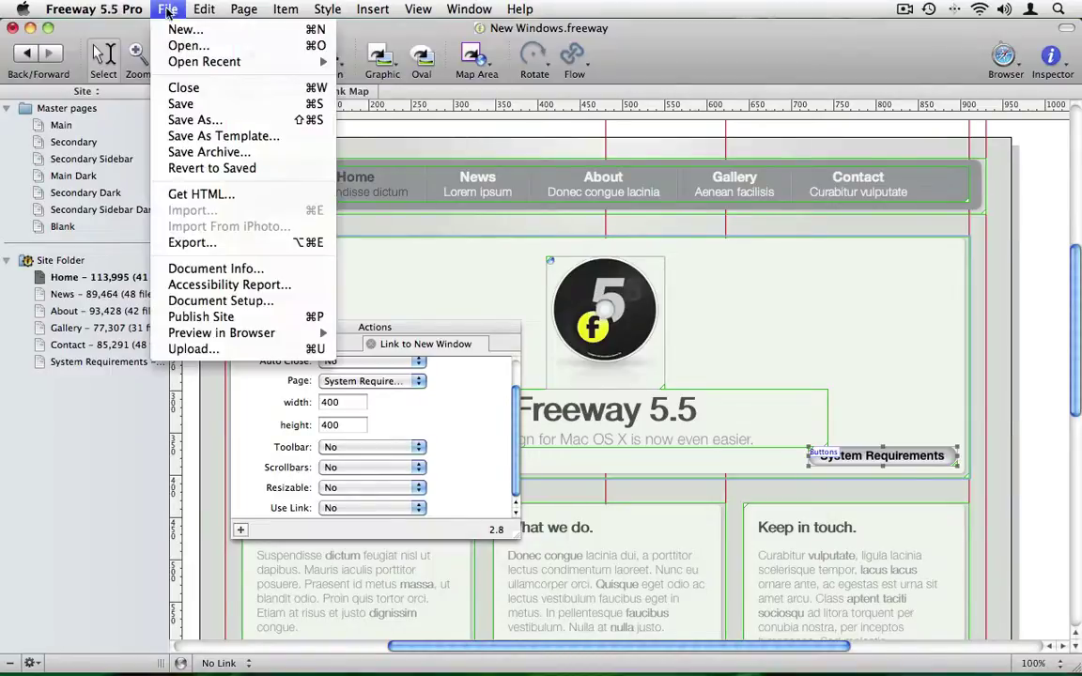
{"action": "mouse_move", "coordinate": [235, 333]}
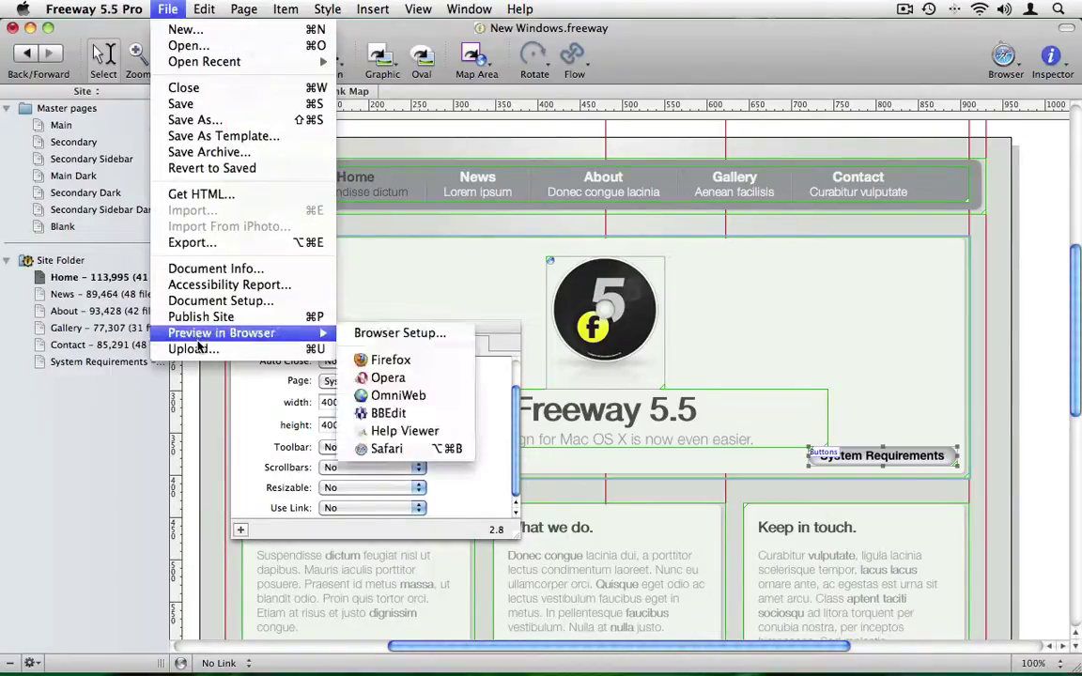
{"action": "left_click", "coordinate": [359, 361]}
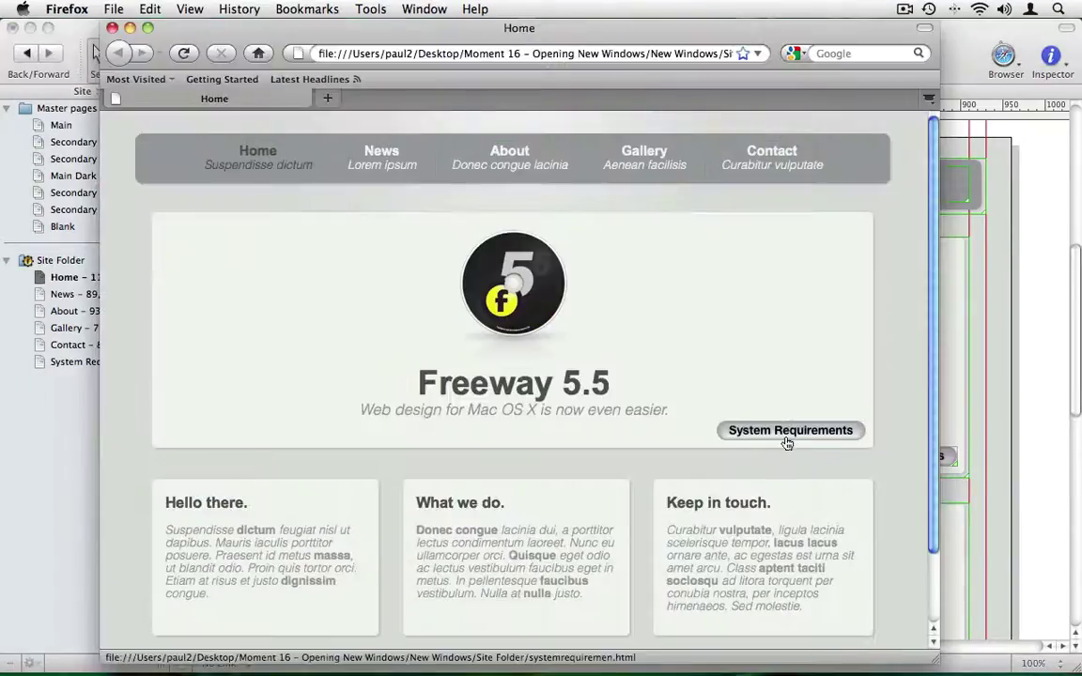
{"action": "left_click", "coordinate": [786, 434]}
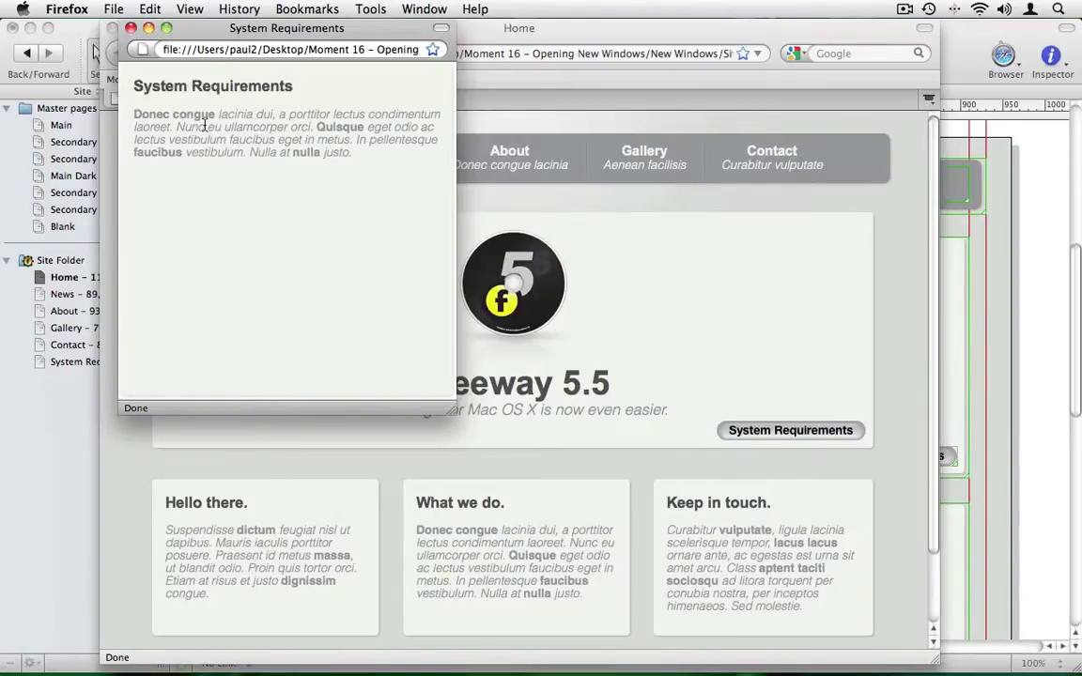
{"action": "key", "text": "super+Tab"}
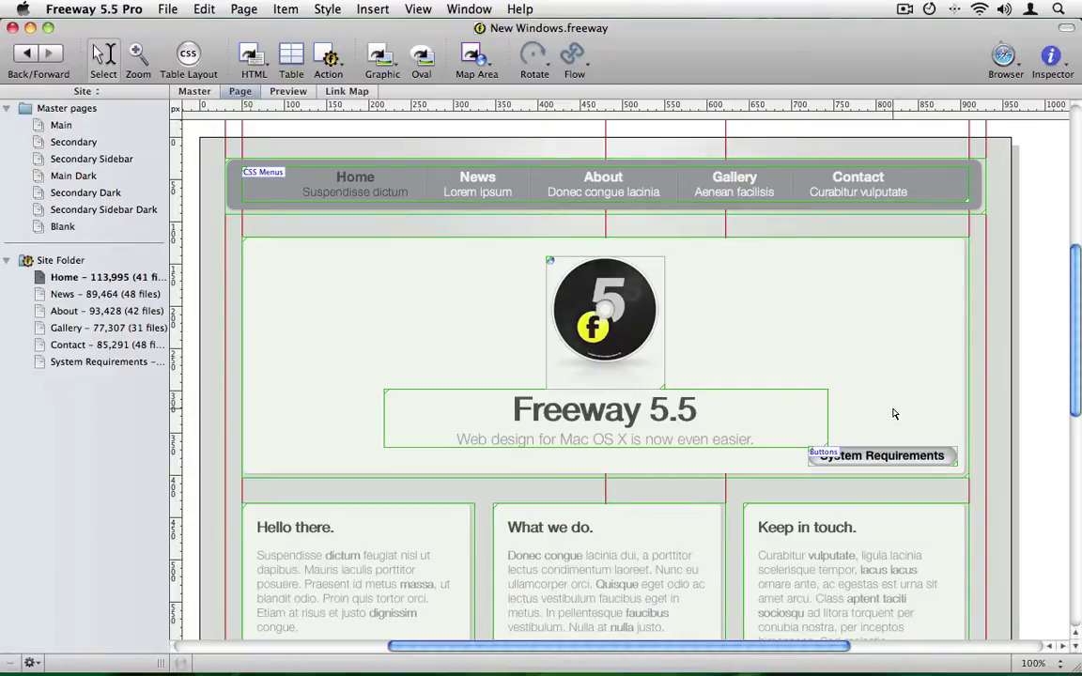
Step: Insert a Text Link to New Window action item after the subtitle text
{"action": "left_click", "coordinate": [770, 445]}
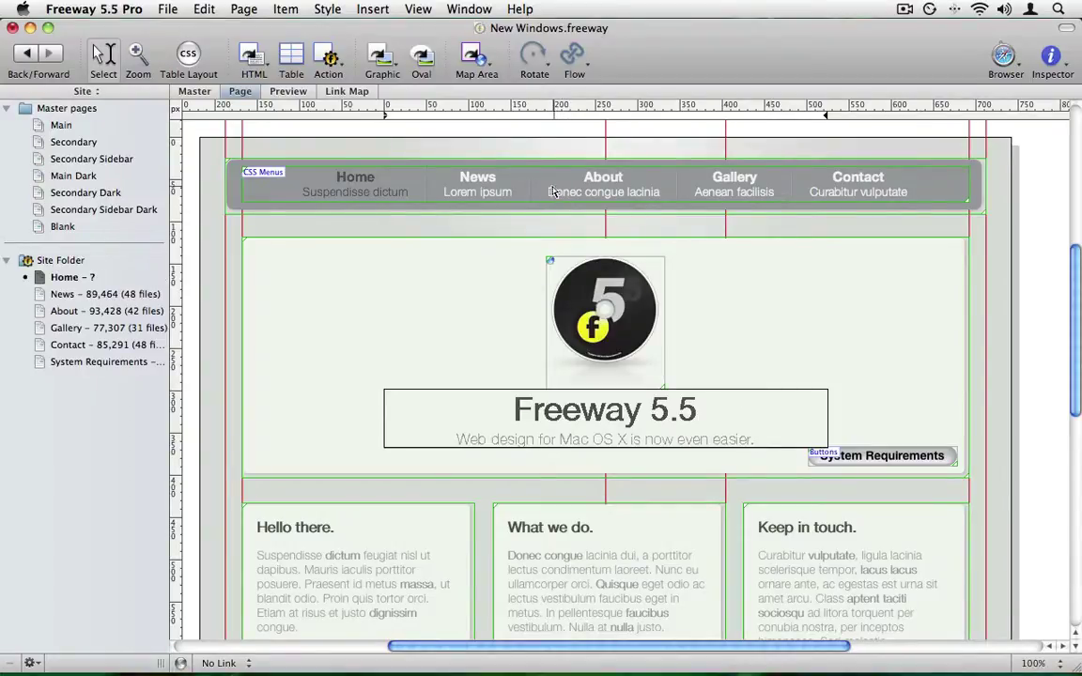
{"action": "left_click", "coordinate": [372, 9]}
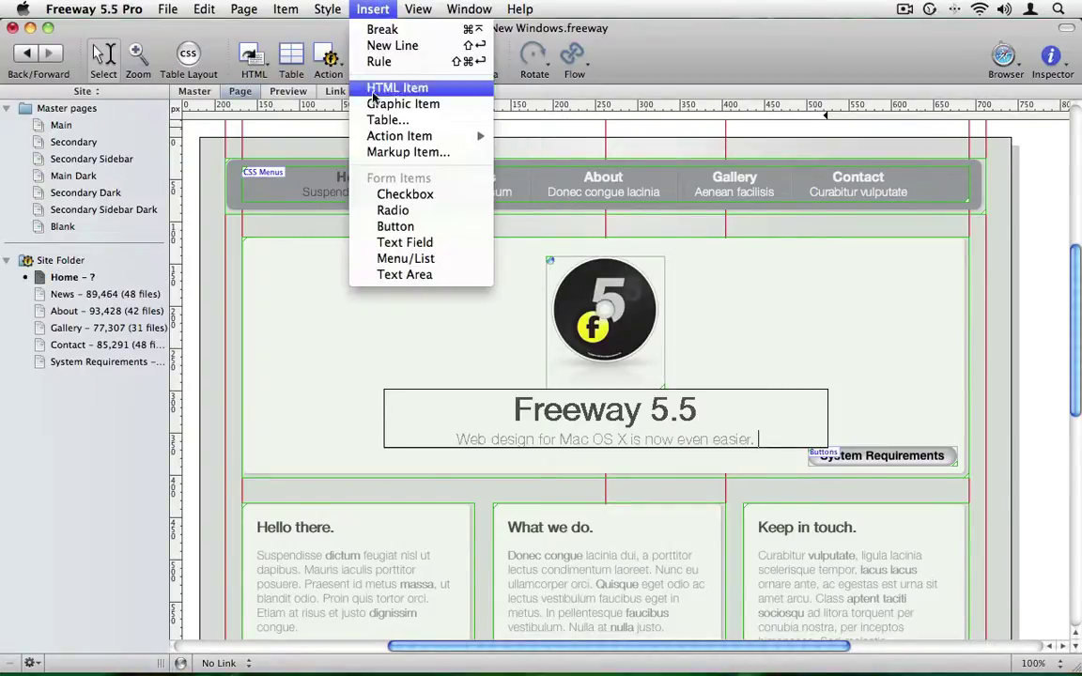
{"action": "mouse_move", "coordinate": [373, 137]}
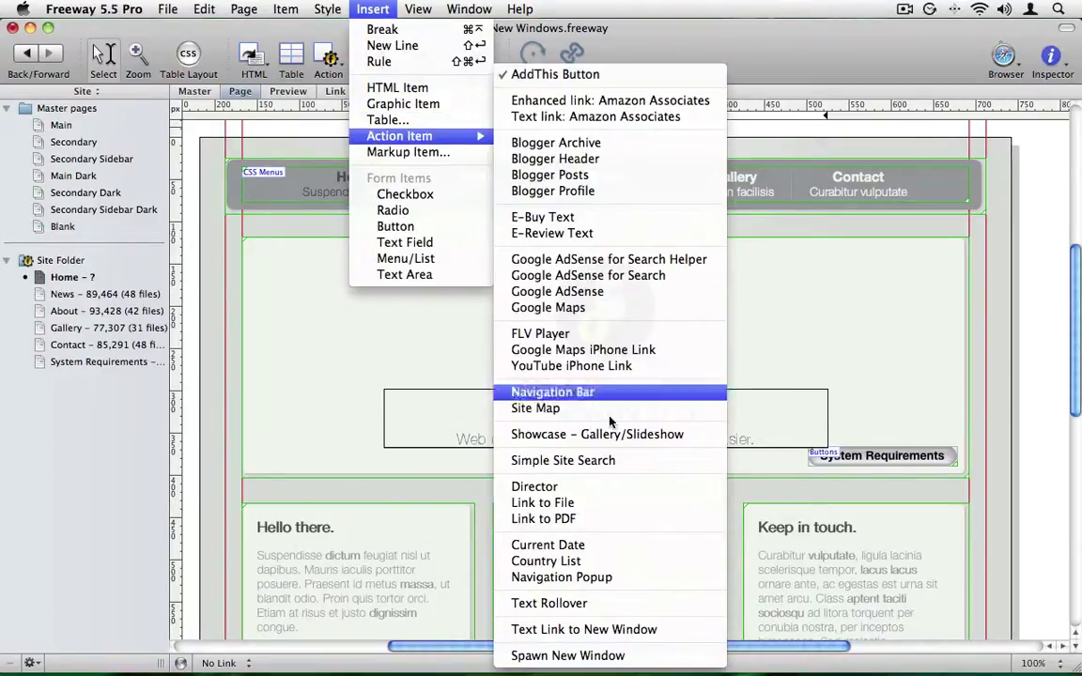
{"action": "left_click", "coordinate": [598, 630]}
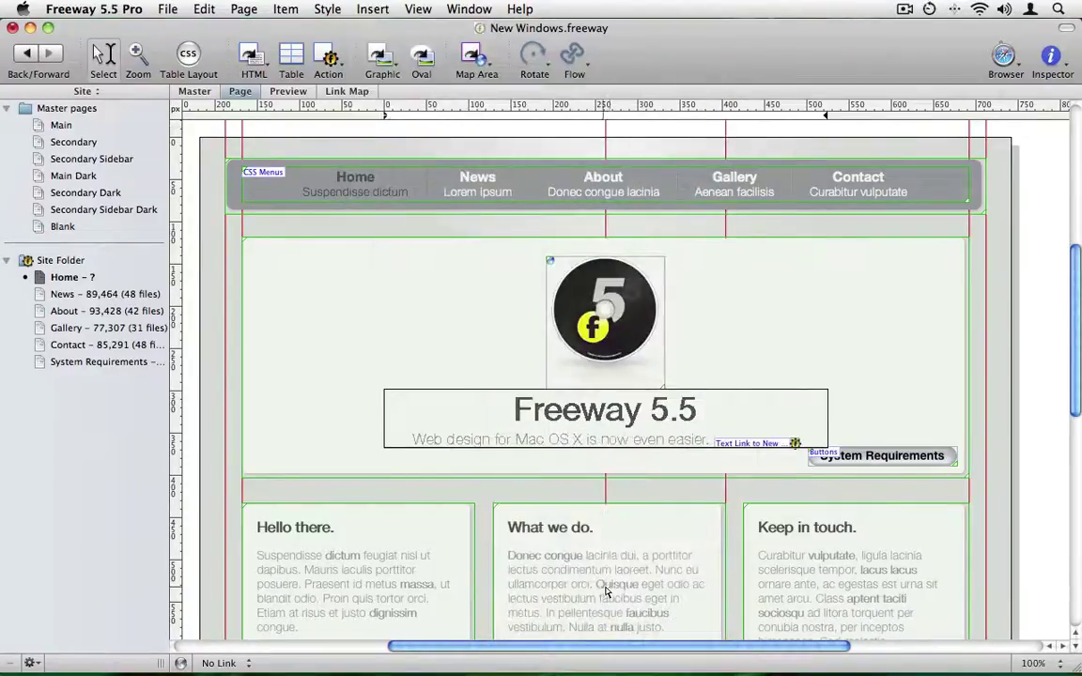
Step: Replace the link's placeholder text with 'Sys reqs.' in its action settings
{"action": "left_click", "coordinate": [760, 448]}
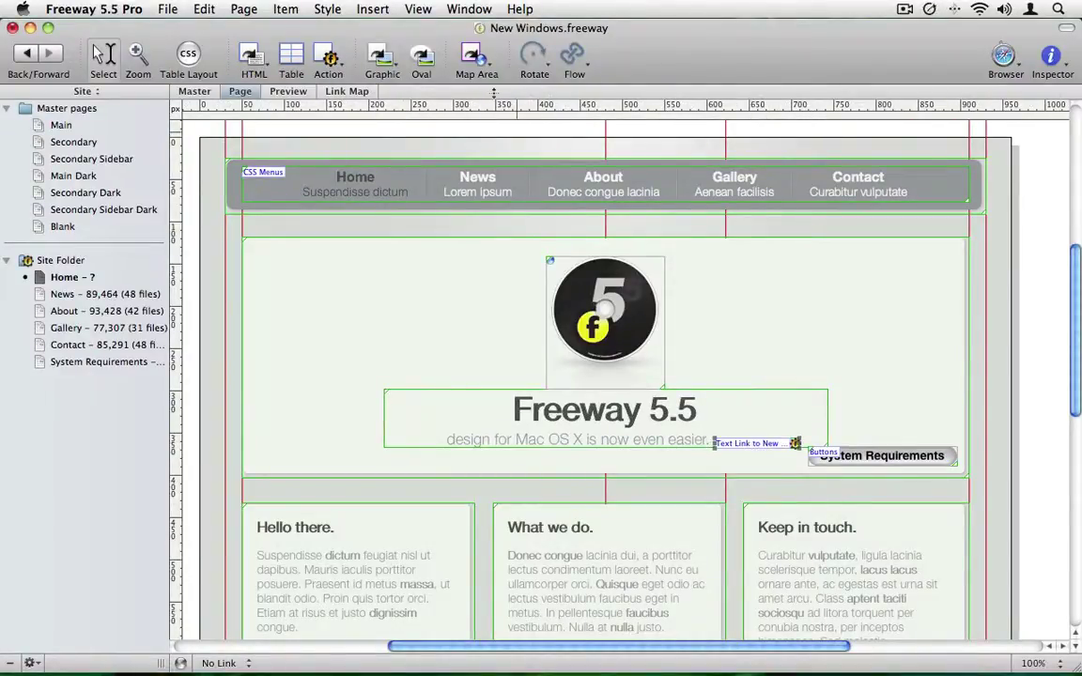
{"action": "left_click", "coordinate": [469, 9]}
{"action": "left_click", "coordinate": [481, 129]}
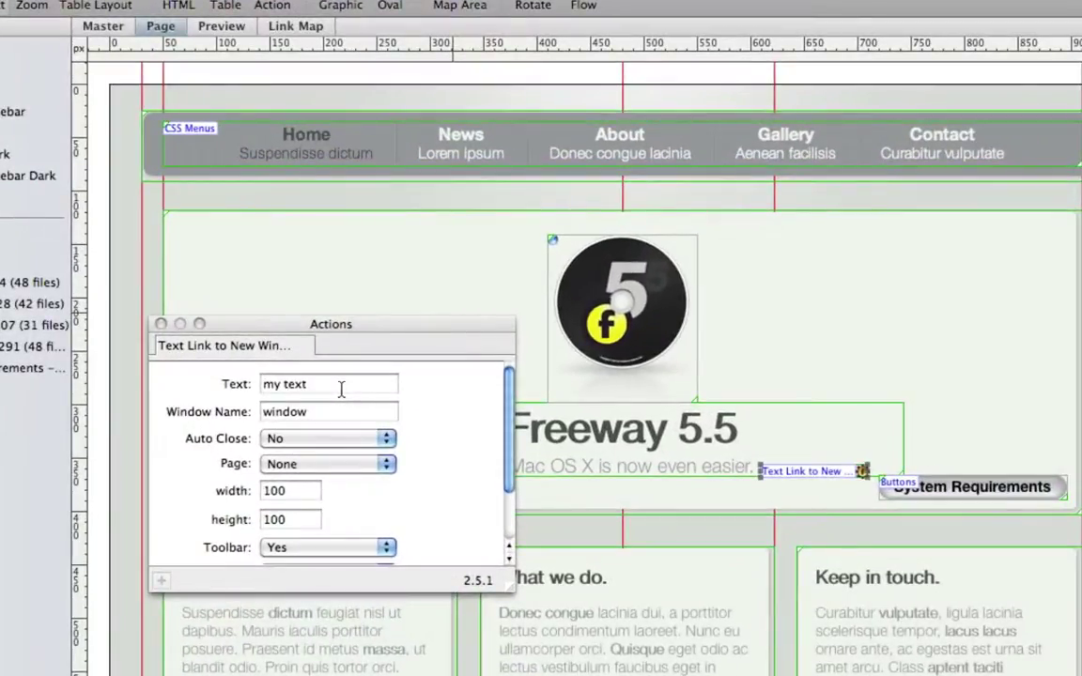
{"action": "left_click", "coordinate": [340, 385]}
{"action": "left_click_drag", "start_coordinate": [334, 385], "coordinate": [258, 385]}
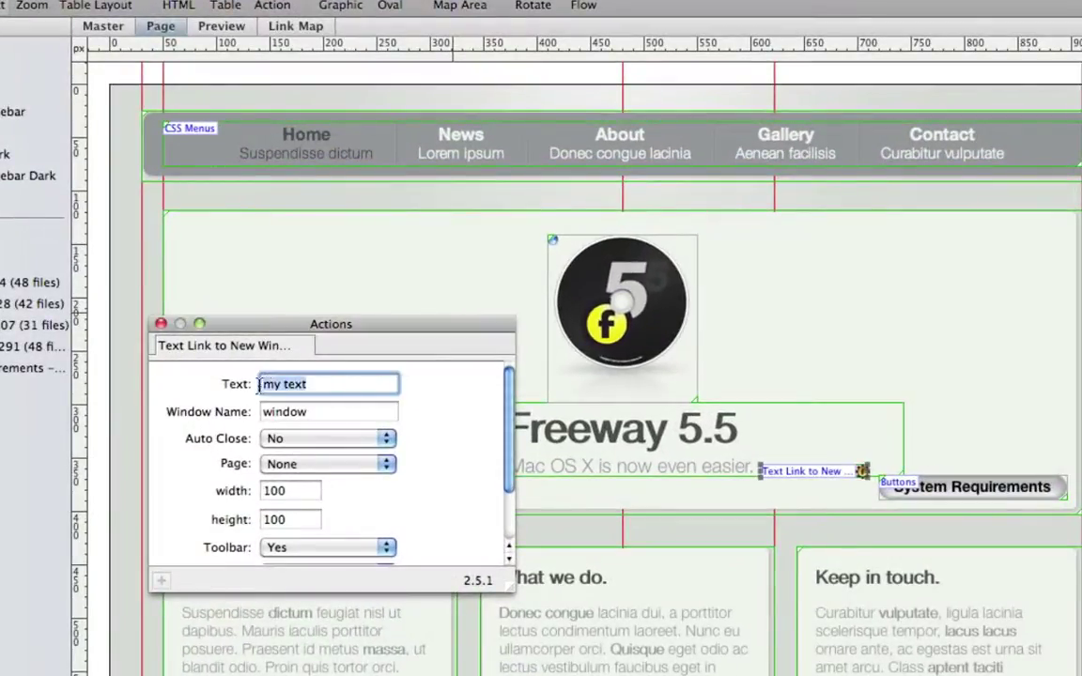
{"action": "type", "text": "Sys reqs."}
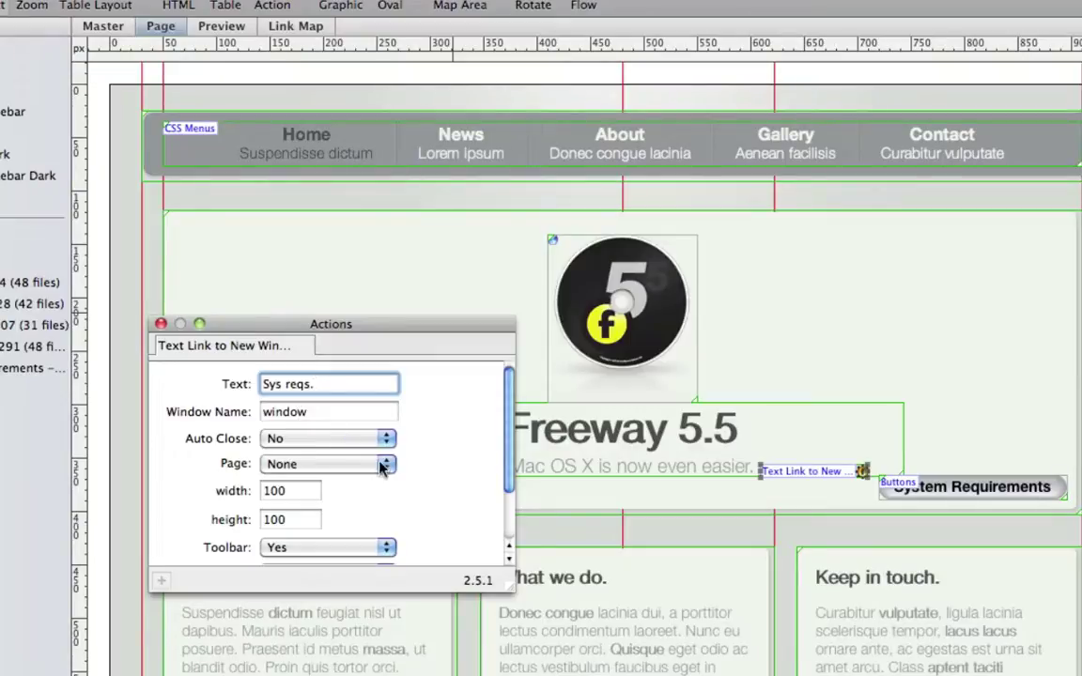
Step: Point the text link at the System Requirements page in a 400 × 400 window
{"action": "left_click", "coordinate": [319, 464]}
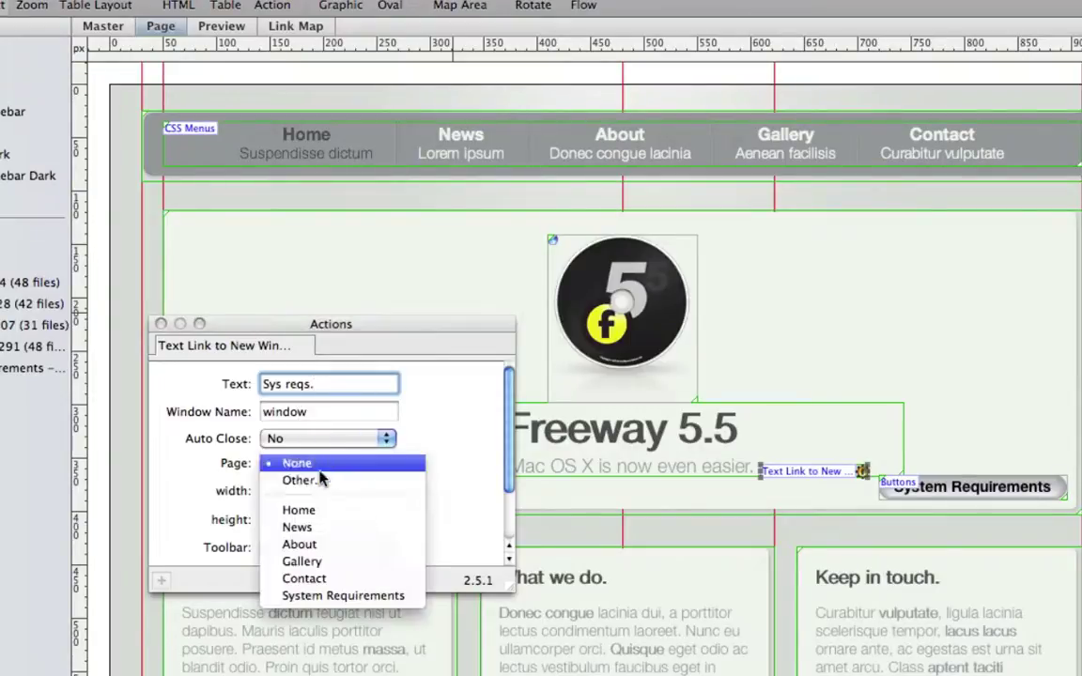
{"action": "left_click", "coordinate": [333, 595]}
{"action": "left_click_drag", "start_coordinate": [287, 490], "coordinate": [257, 490]}
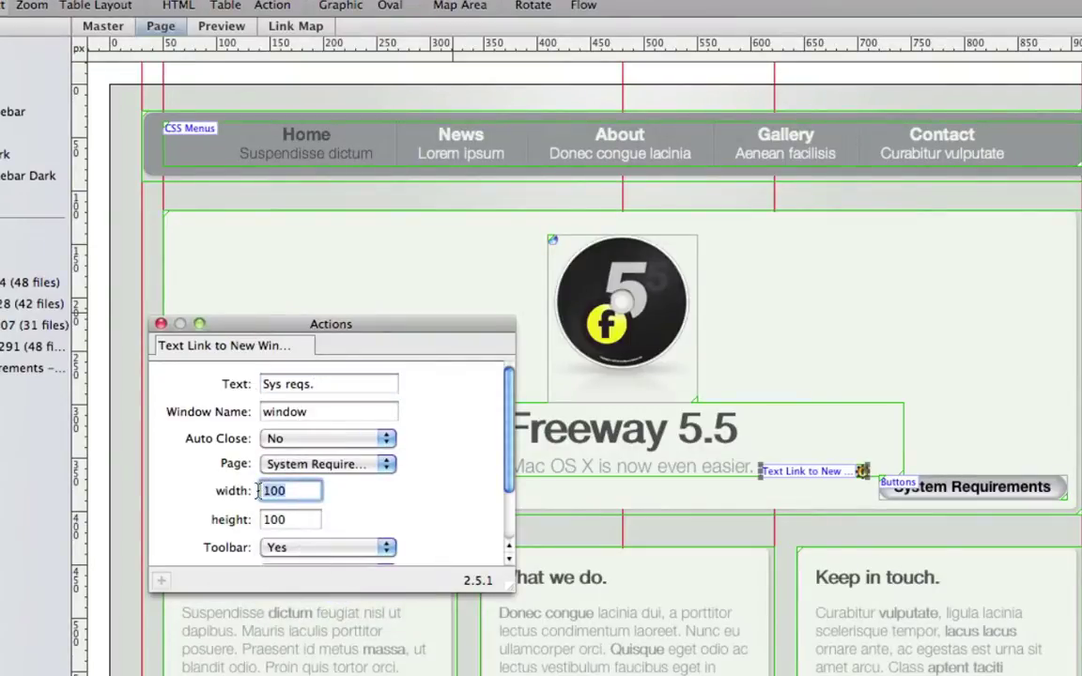
{"action": "type", "text": "400"}
{"action": "key", "text": "Tab"}
{"action": "type", "text": "400"}
Step: Set Toolbar, Scrollbars and Resizable to No for the link's new window
{"action": "scroll", "coordinate": [307, 451], "scroll_direction": "down", "scroll_amount": 2}
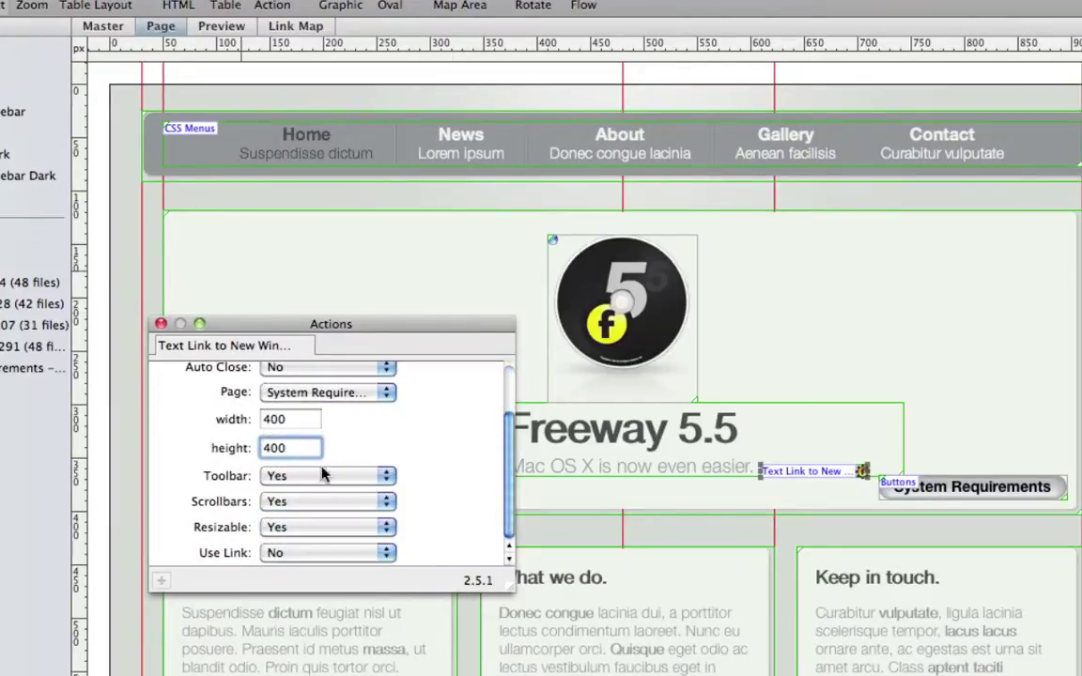
{"action": "left_click", "coordinate": [339, 480]}
{"action": "left_click", "coordinate": [344, 496]}
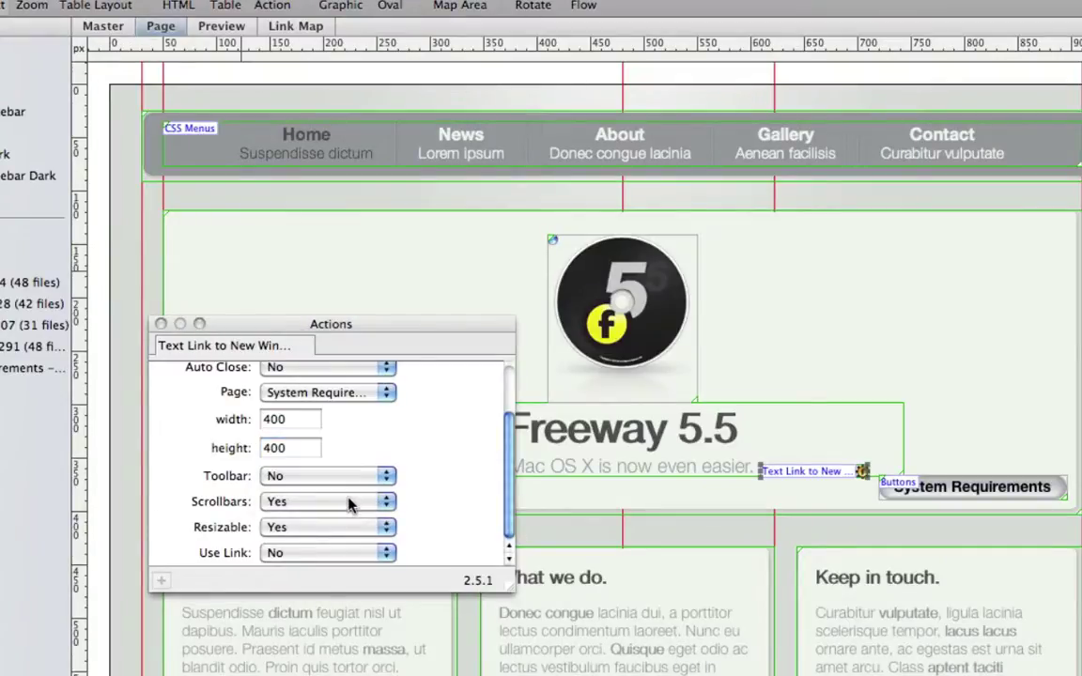
{"action": "left_click", "coordinate": [349, 502]}
{"action": "left_click", "coordinate": [351, 518]}
{"action": "left_click", "coordinate": [352, 529]}
{"action": "left_click", "coordinate": [352, 545]}
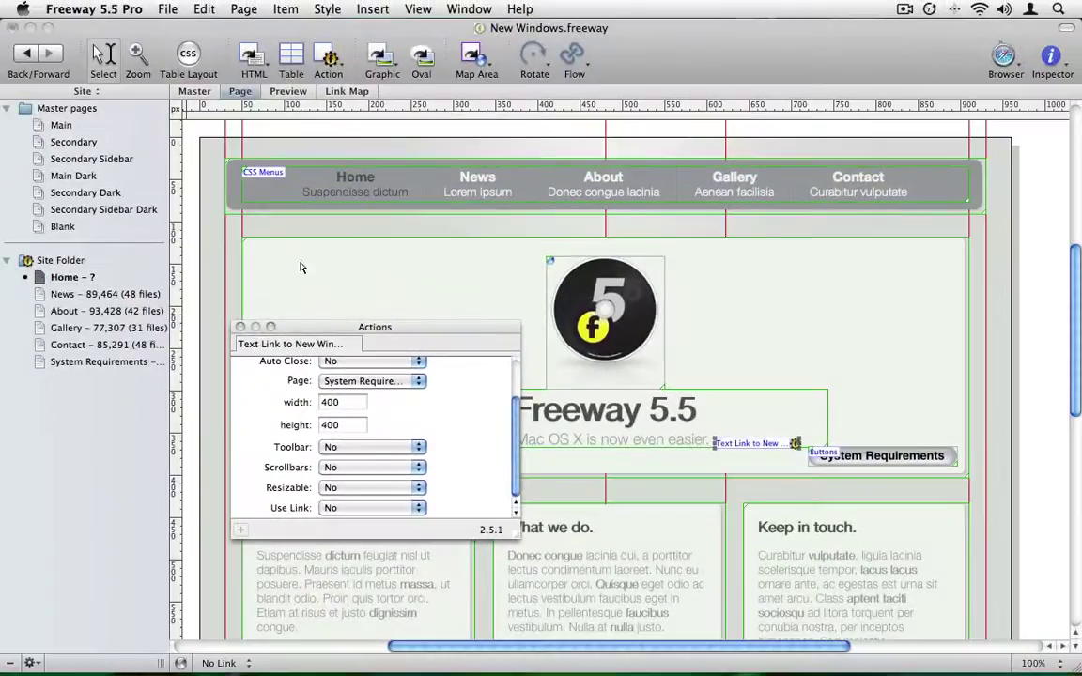
{"action": "left_click", "coordinate": [167, 9]}
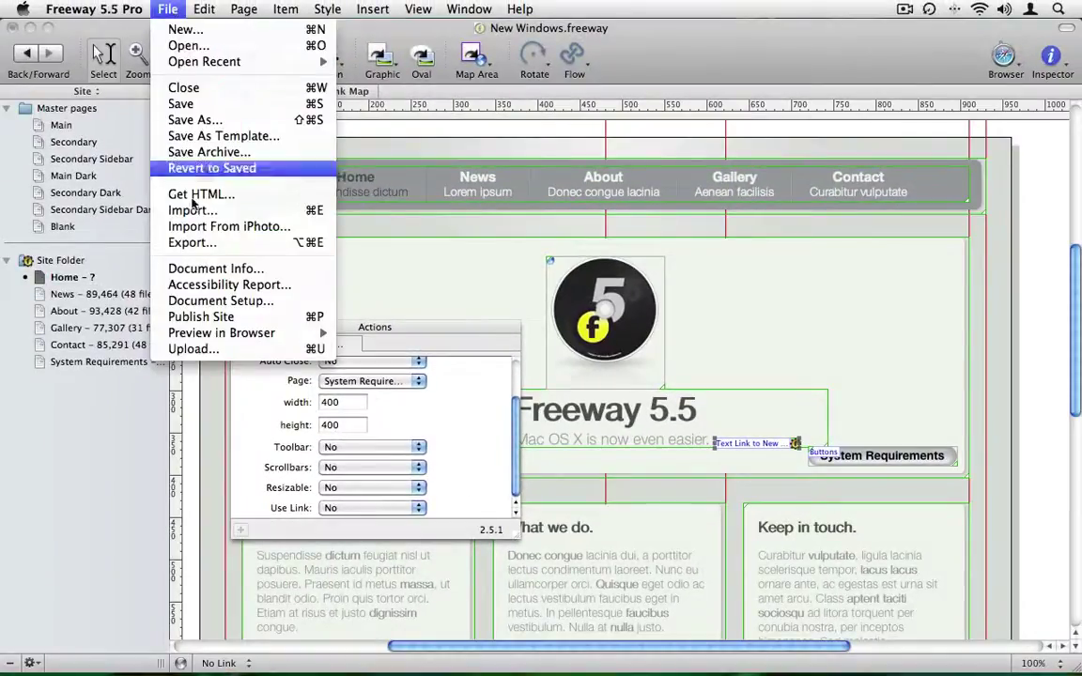
{"action": "mouse_move", "coordinate": [282, 332]}
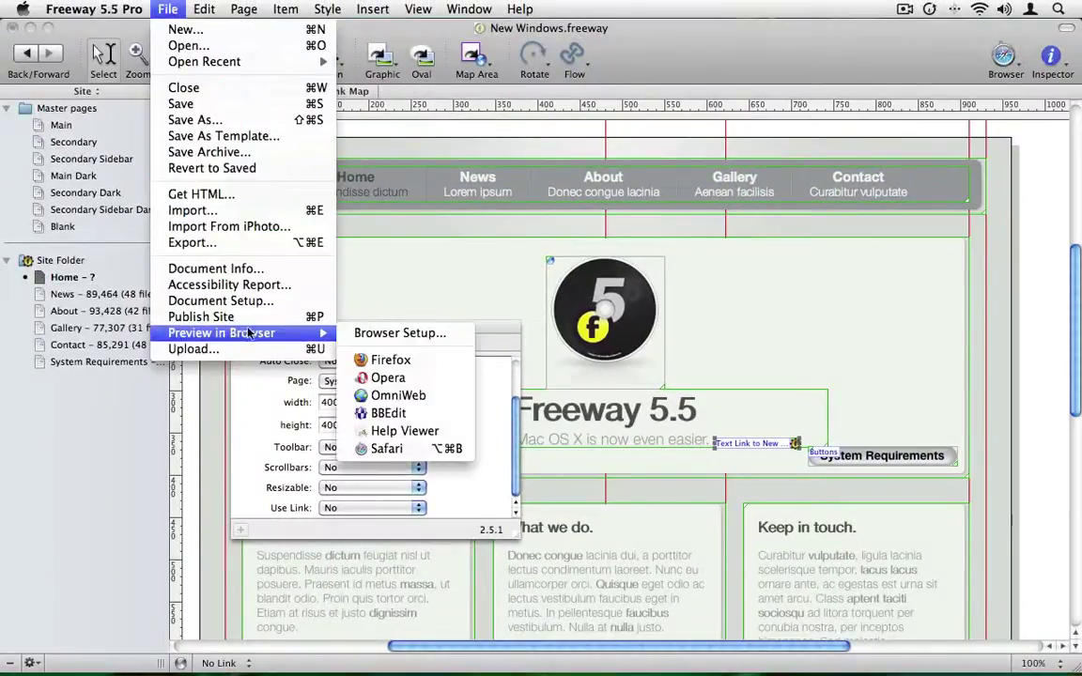
{"action": "left_click", "coordinate": [382, 450]}
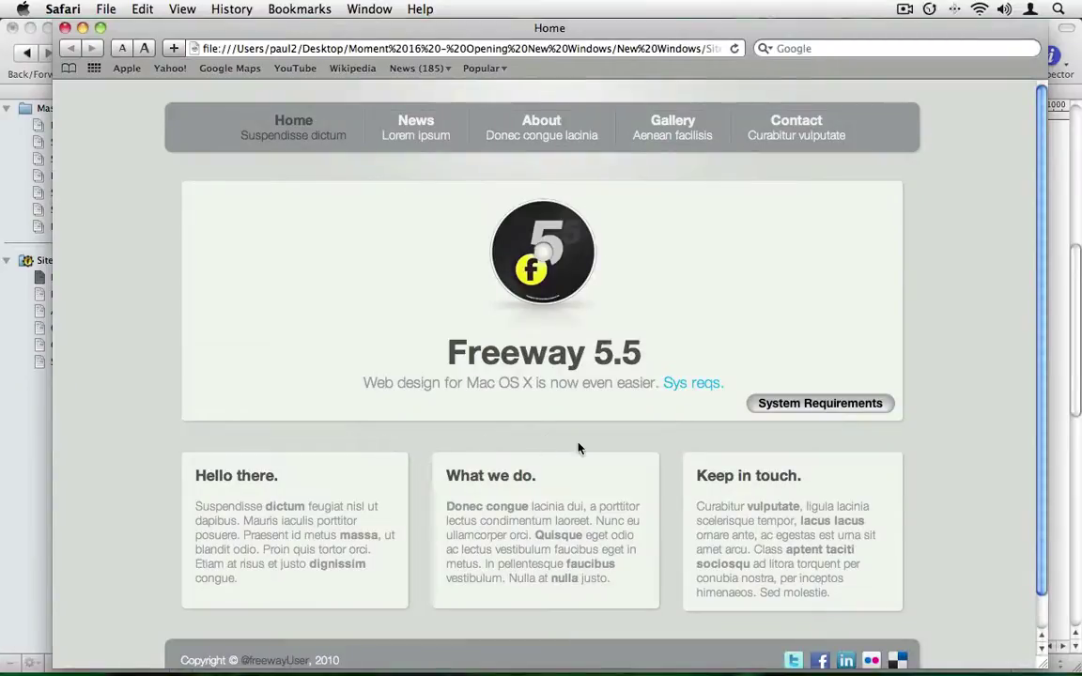
{"action": "left_click", "coordinate": [685, 384]}
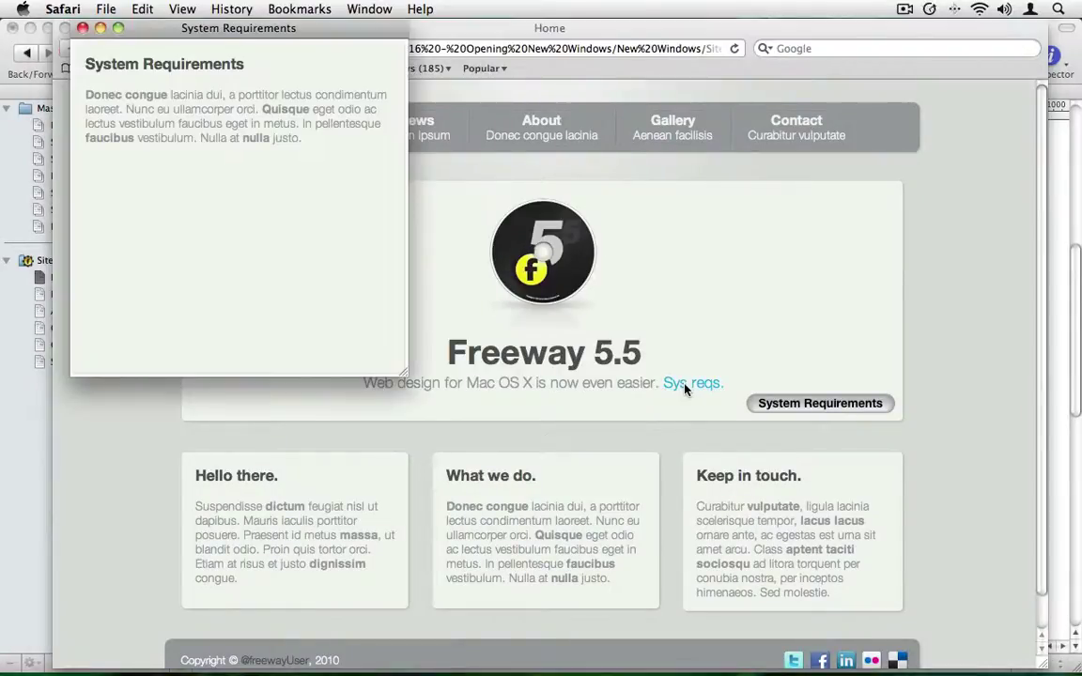
{"action": "left_click", "coordinate": [82, 27]}
{"action": "key", "text": "super+Tab"}
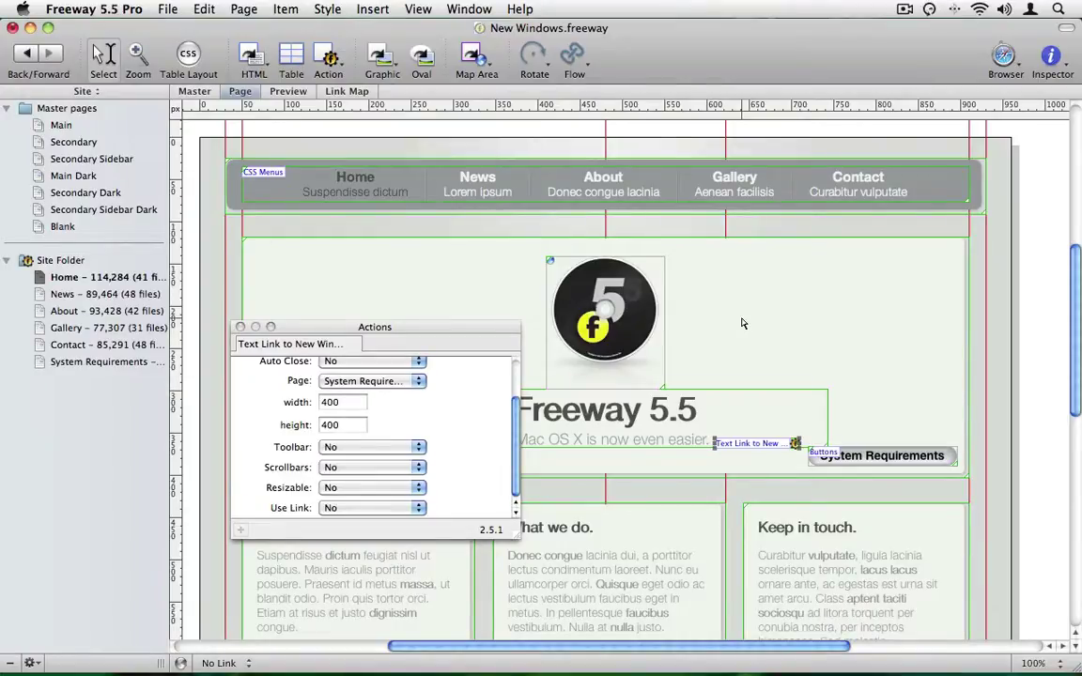
Step: Replace the button's Link to New Window action with a Spawn New Window action
{"action": "left_click", "coordinate": [870, 461]}
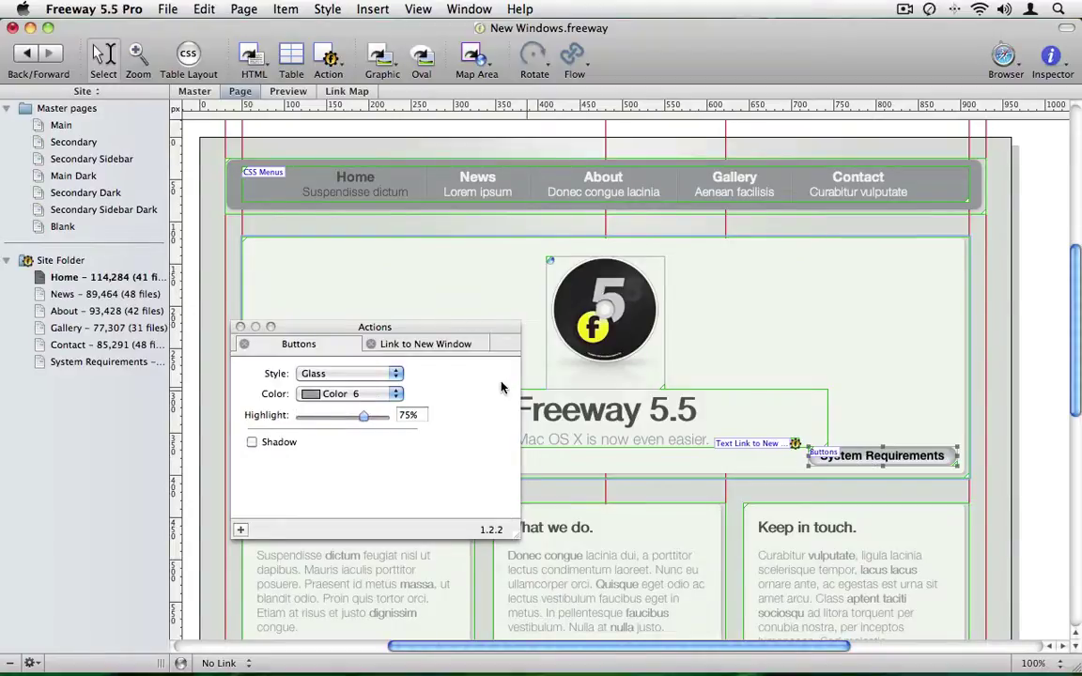
{"action": "left_click", "coordinate": [461, 348]}
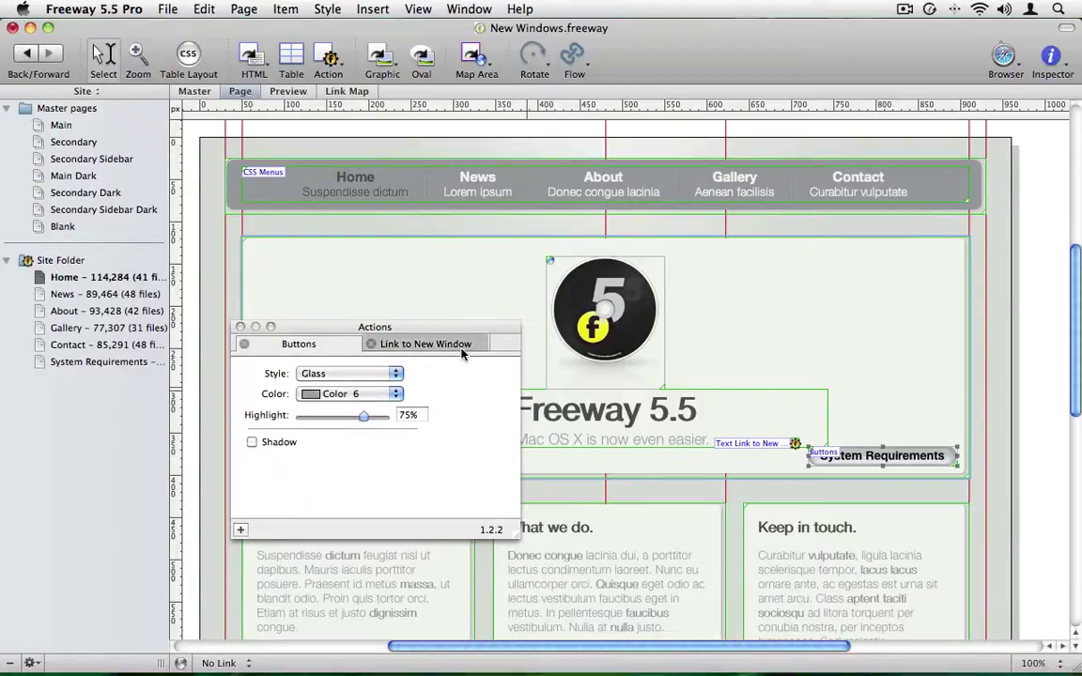
{"action": "left_click", "coordinate": [371, 344]}
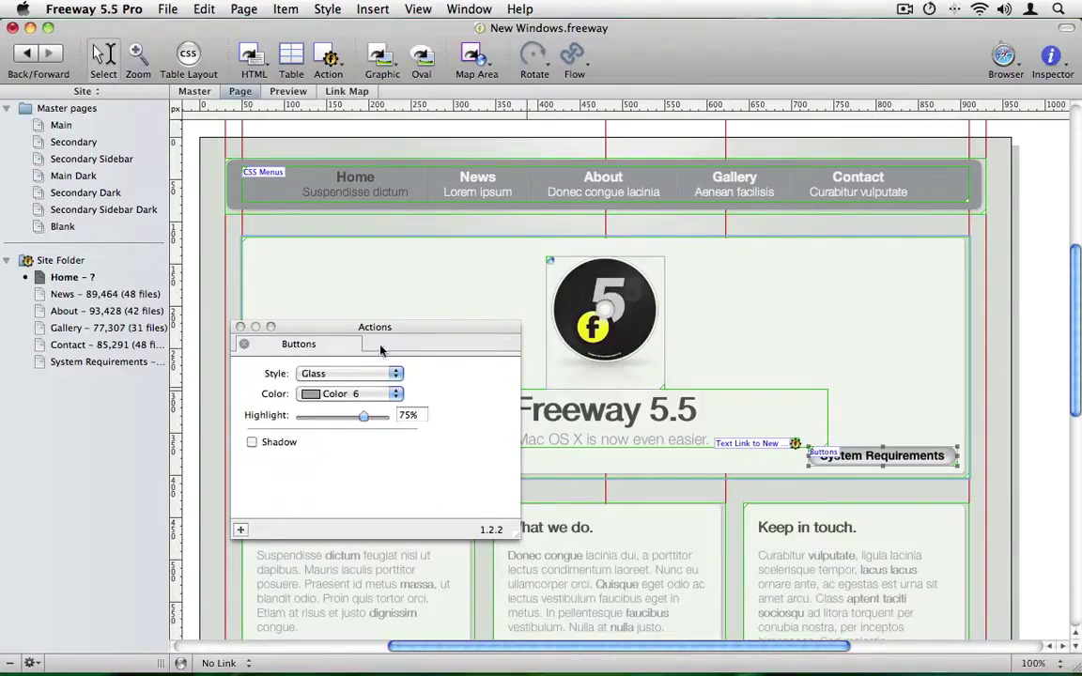
{"action": "left_click", "coordinate": [287, 11]}
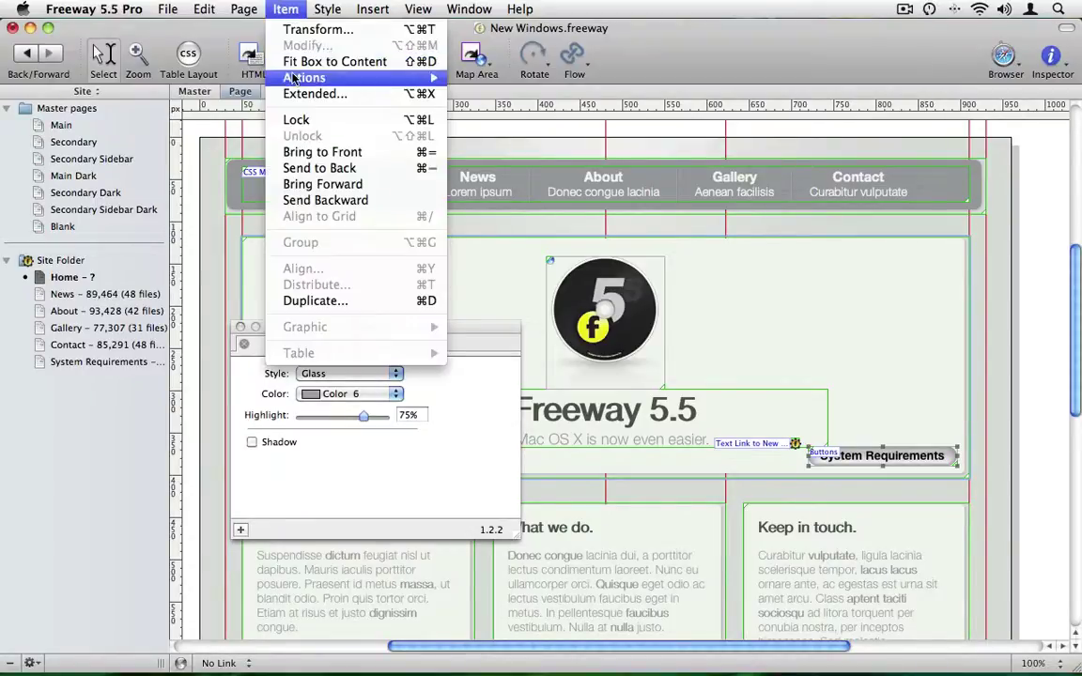
{"action": "mouse_move", "coordinate": [313, 79]}
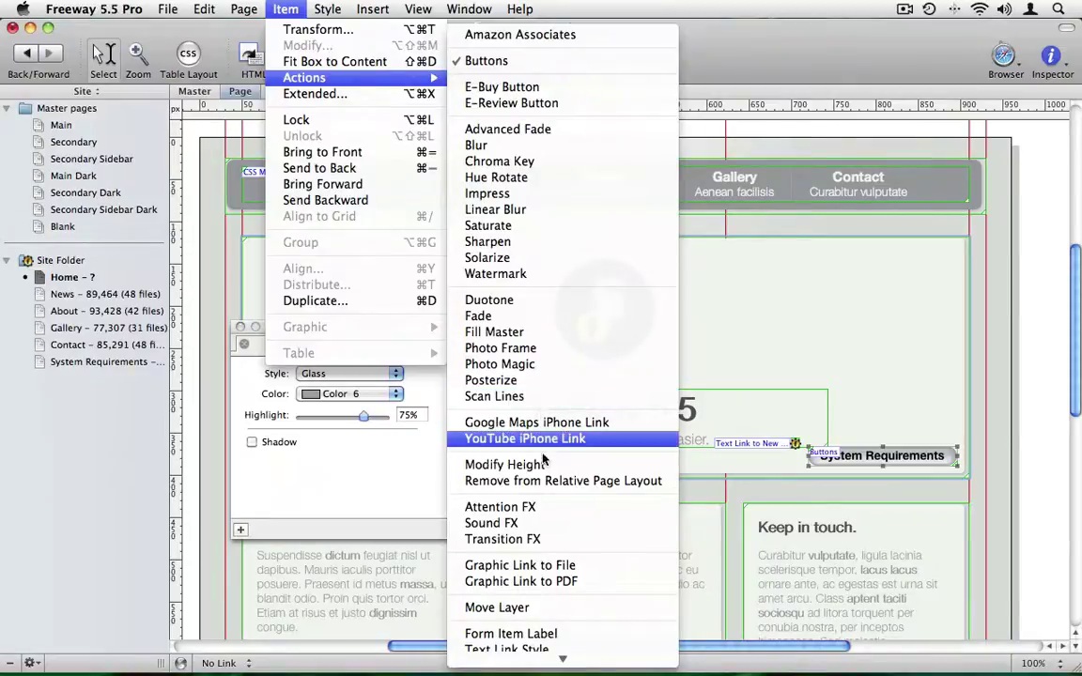
{"action": "mouse_move", "coordinate": [549, 654]}
{"action": "left_click", "coordinate": [540, 660]}
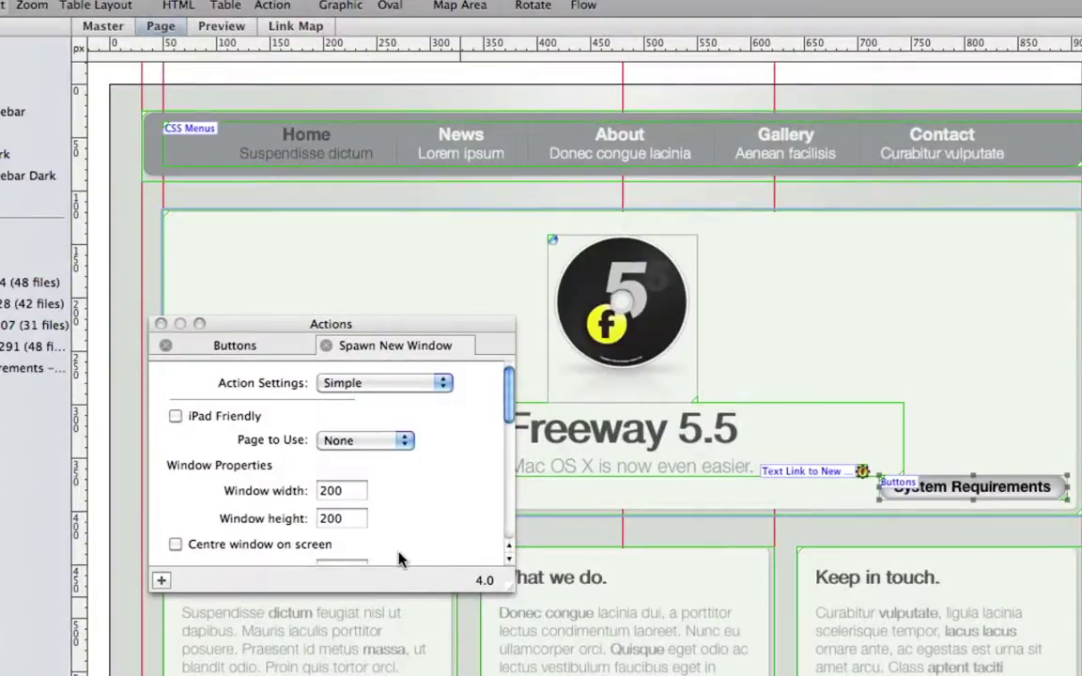
Step: Set the spawned window to System Requirements, 400 × 400, centred on screen
{"action": "left_click", "coordinate": [382, 448]}
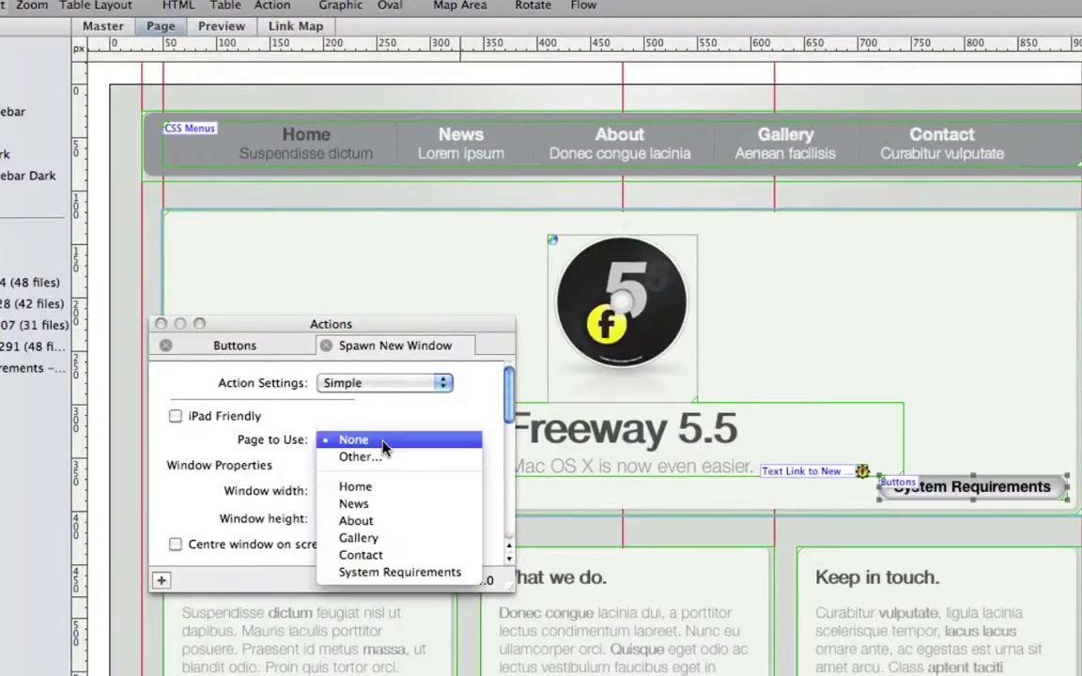
{"action": "left_click", "coordinate": [388, 573]}
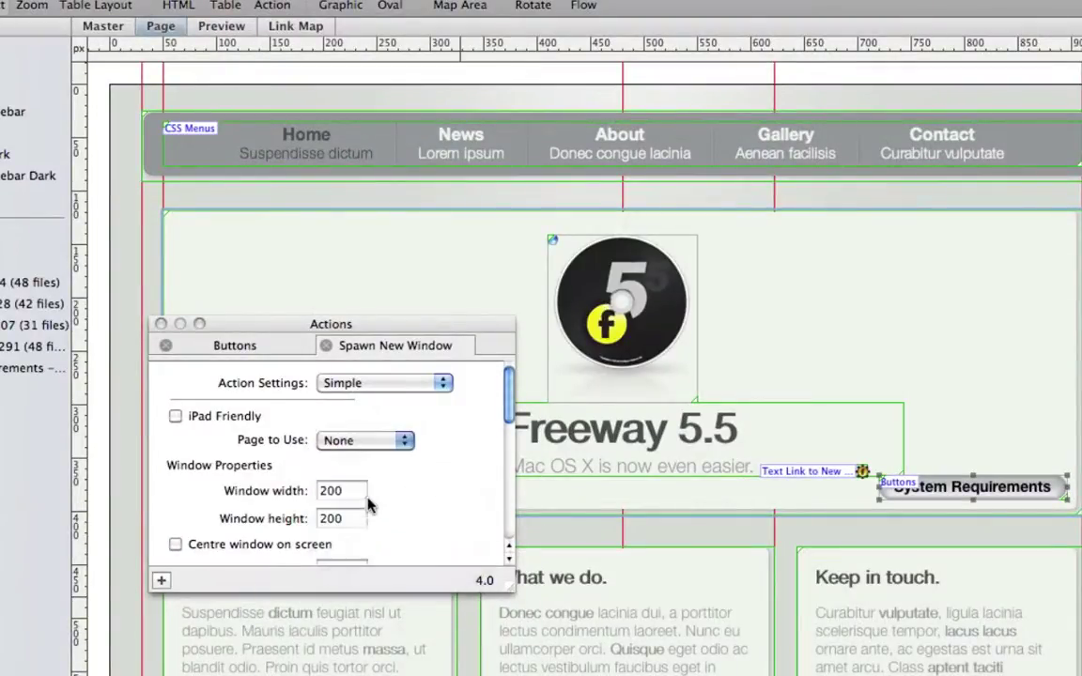
{"action": "double_click", "coordinate": [319, 491]}
{"action": "type", "text": "400"}
{"action": "key", "text": "Tab"}
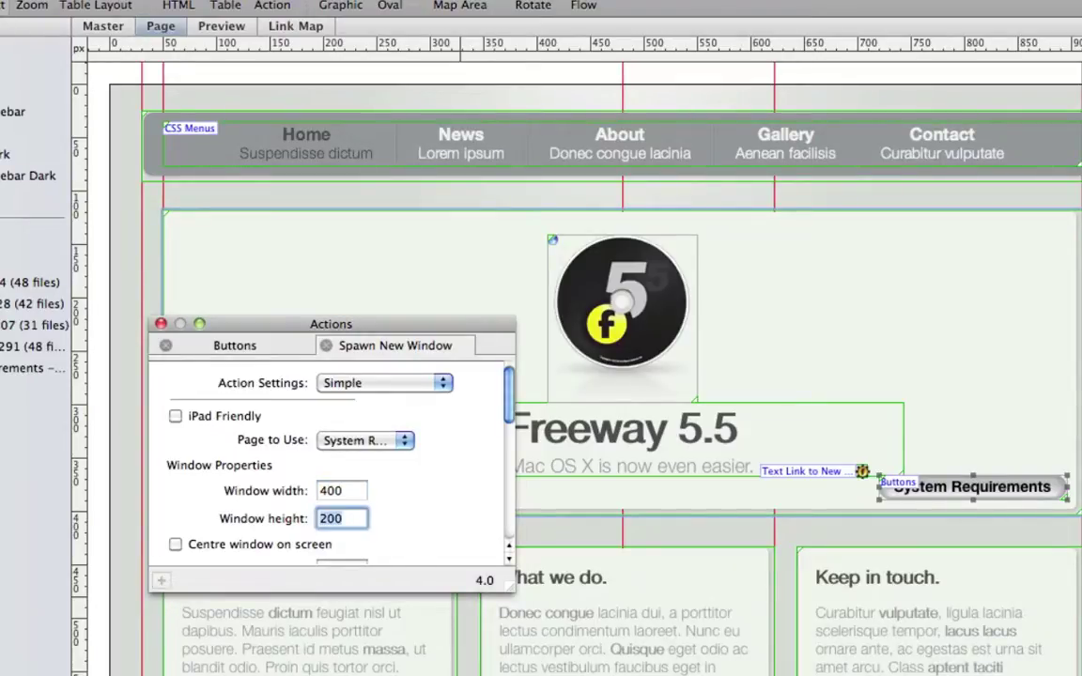
{"action": "type", "text": "400"}
{"action": "left_click", "coordinate": [175, 543]}
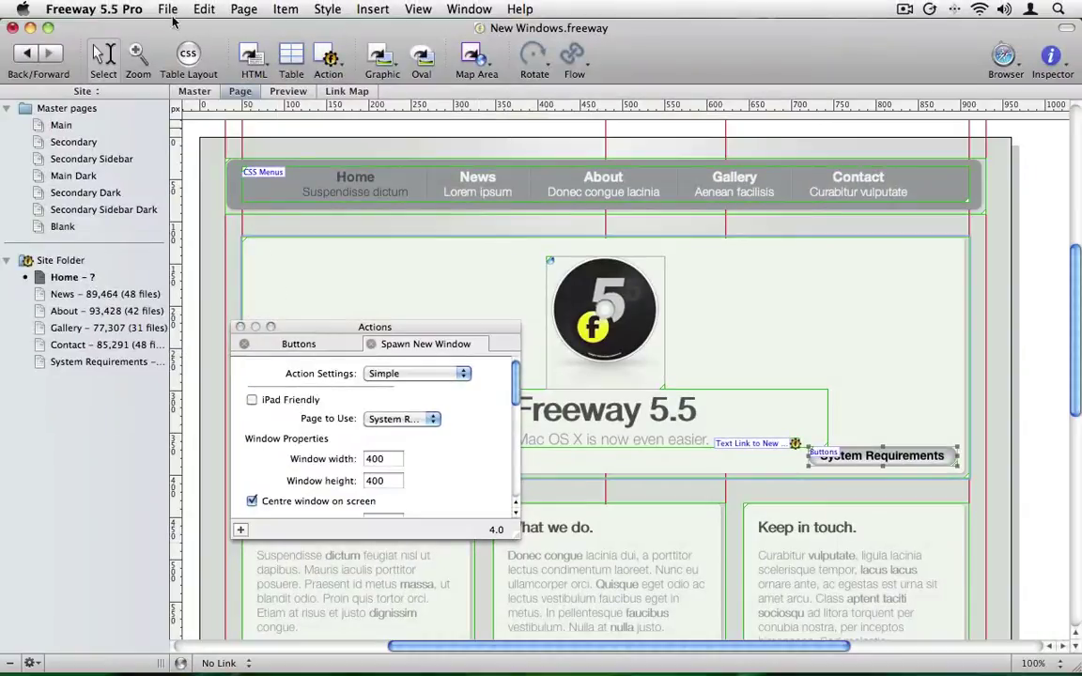
{"action": "left_click", "coordinate": [158, 10]}
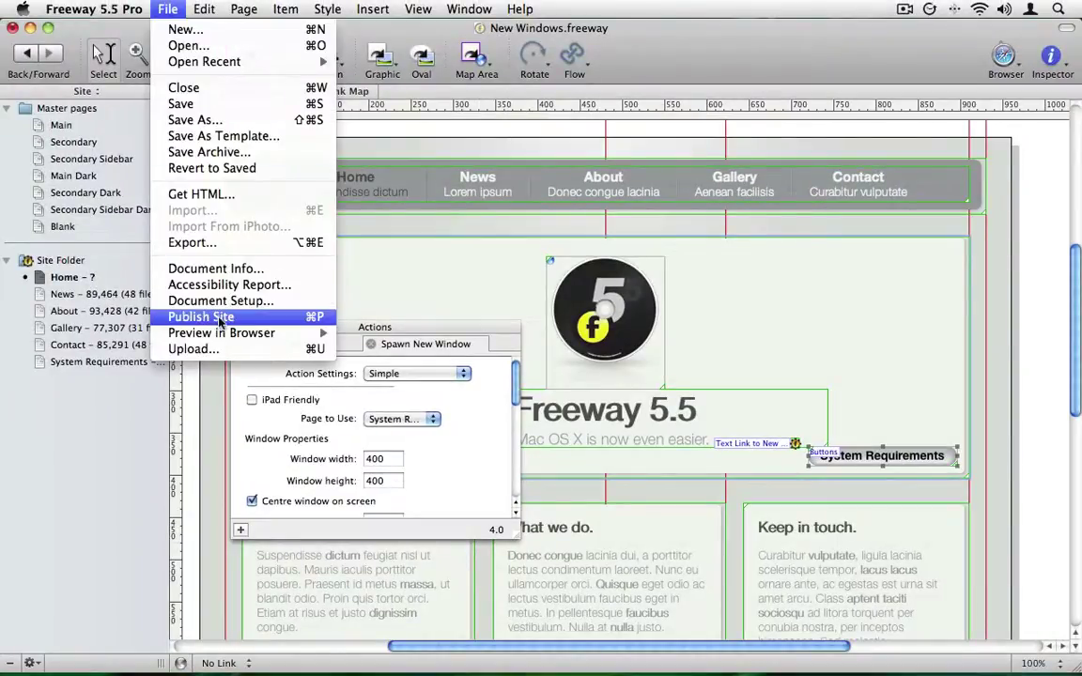
{"action": "mouse_move", "coordinate": [211, 333]}
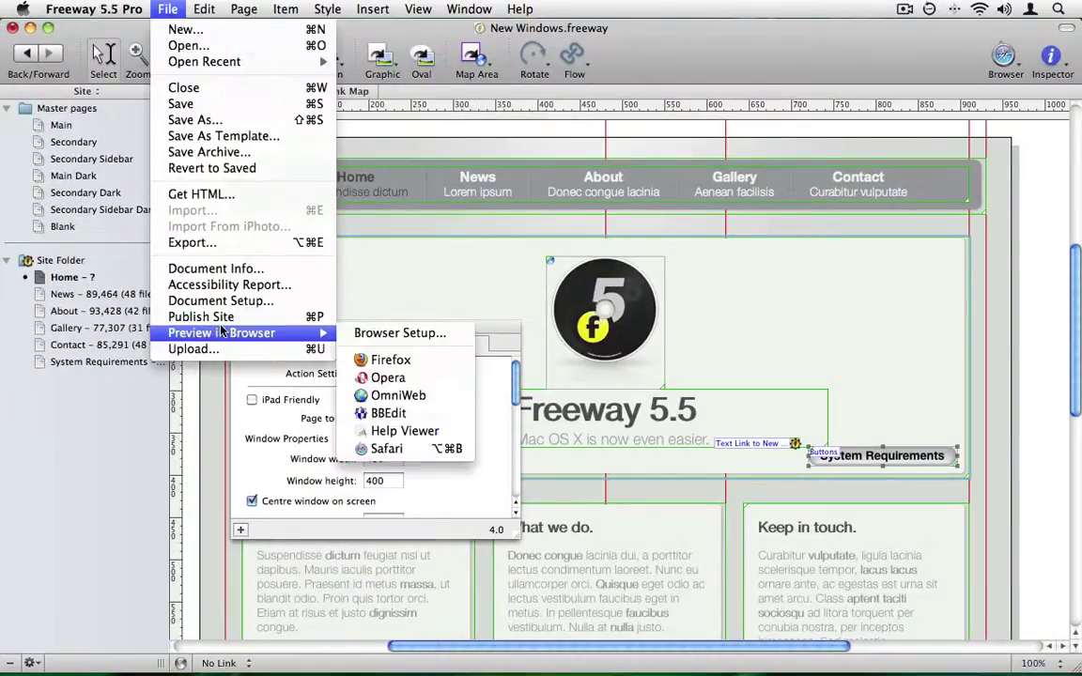
{"action": "left_click", "coordinate": [411, 449]}
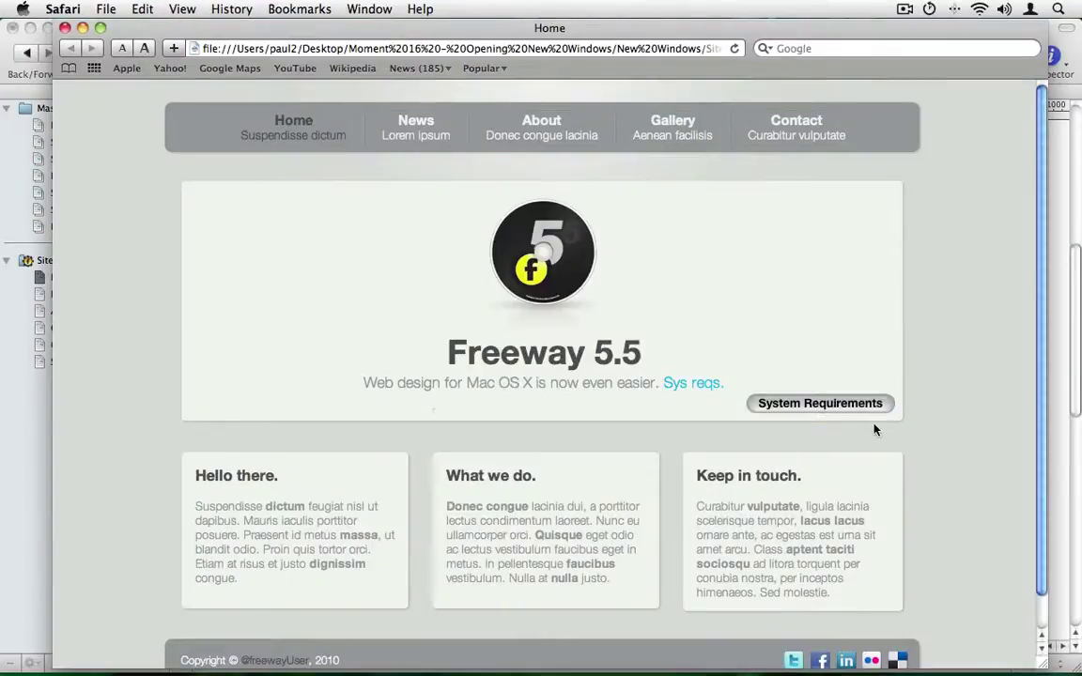
{"action": "left_click", "coordinate": [850, 407]}
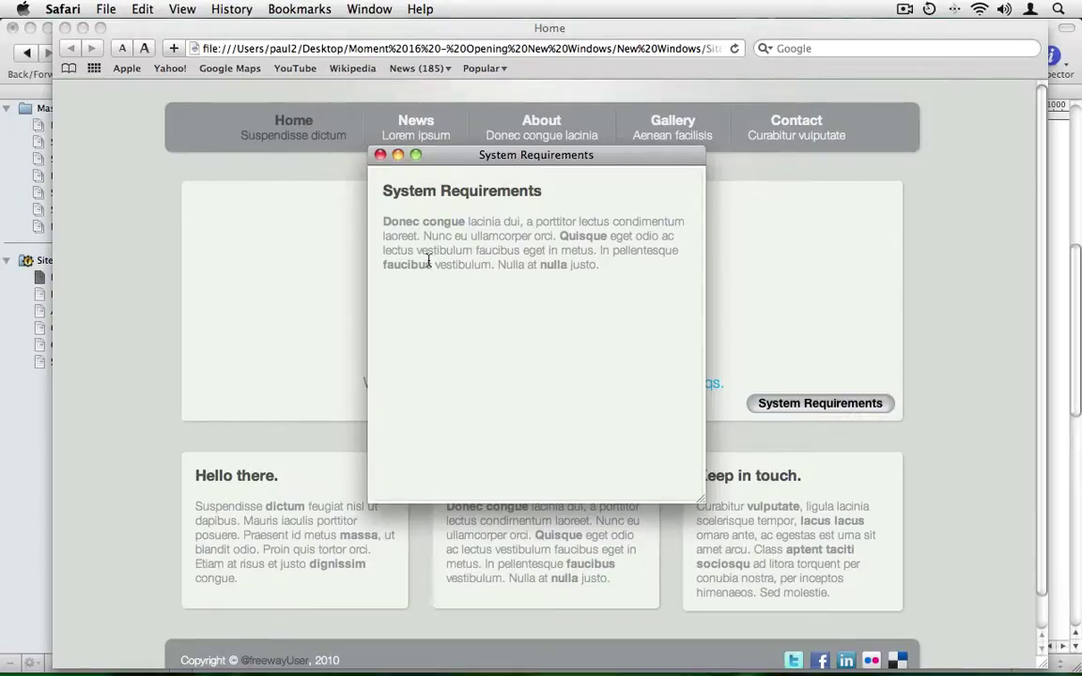
{"action": "left_click", "coordinate": [380, 156]}
{"action": "key", "text": "super+Tab"}
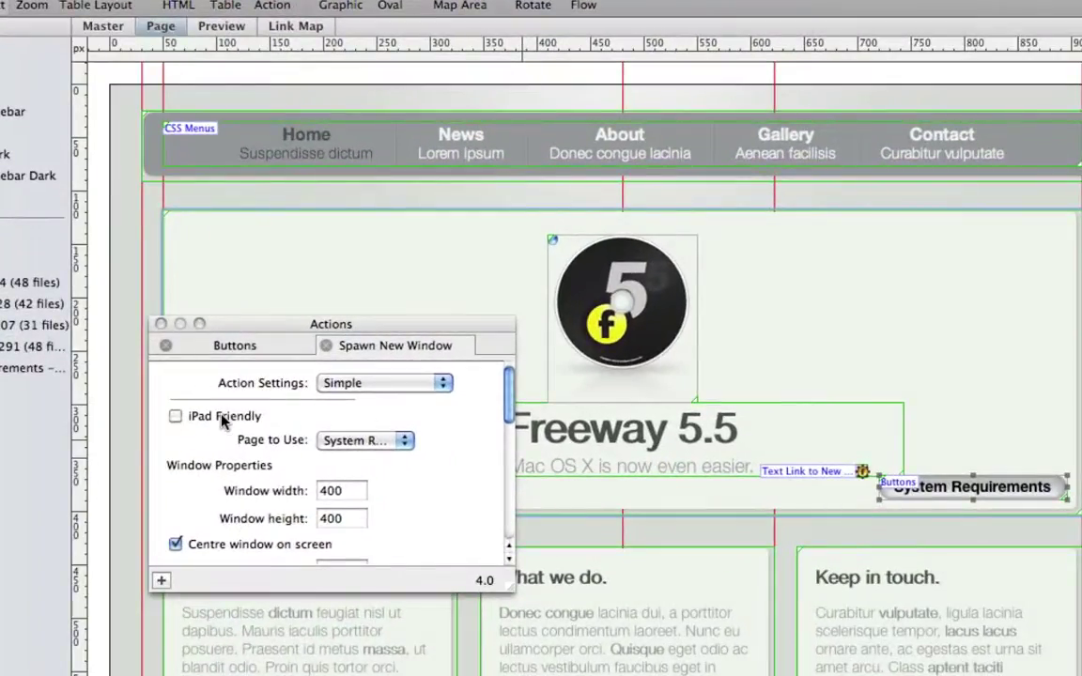
Step: Make the Spawn New Window action iPad Friendly and preview the Home page in Safari
{"action": "left_click", "coordinate": [222, 419]}
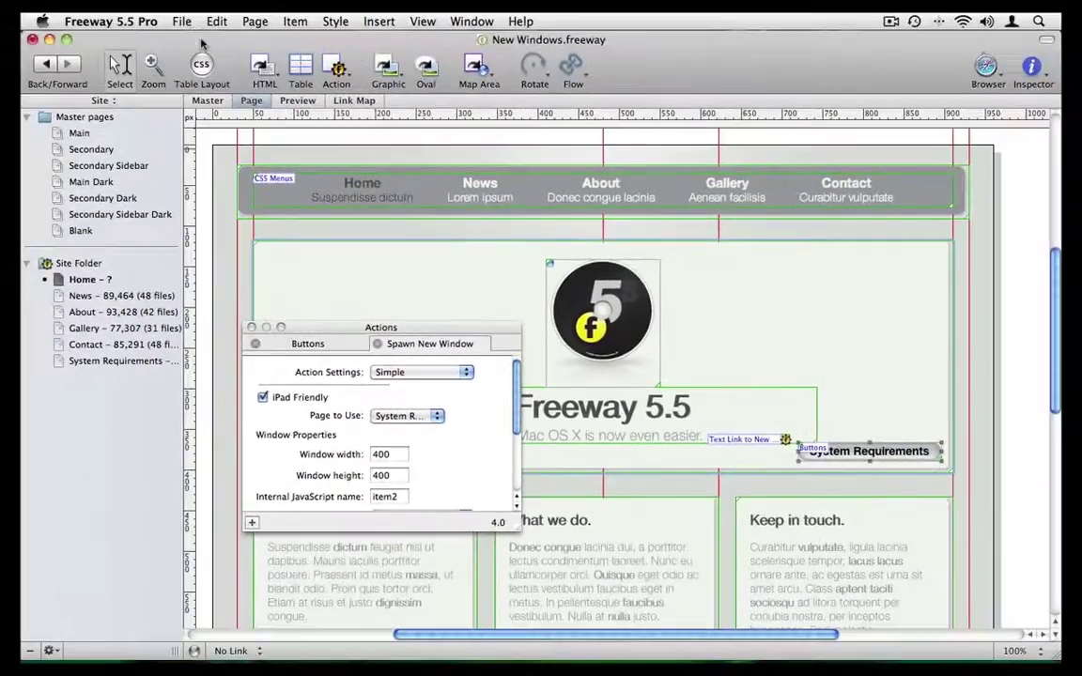
{"action": "left_click", "coordinate": [178, 21]}
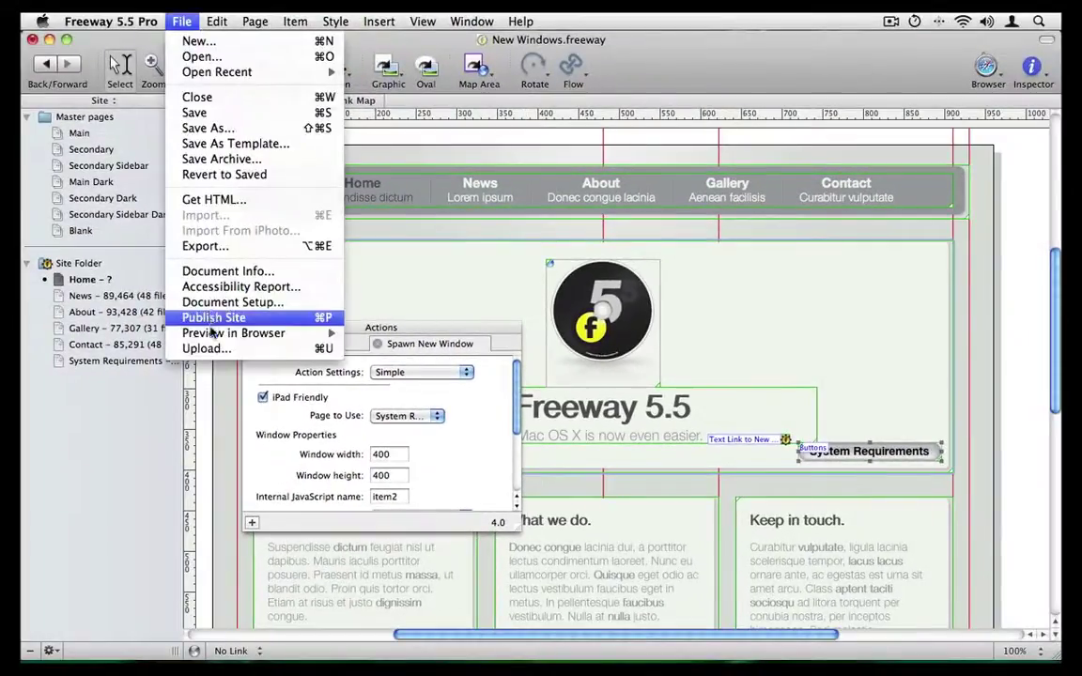
{"action": "mouse_move", "coordinate": [281, 332]}
{"action": "left_click", "coordinate": [422, 443]}
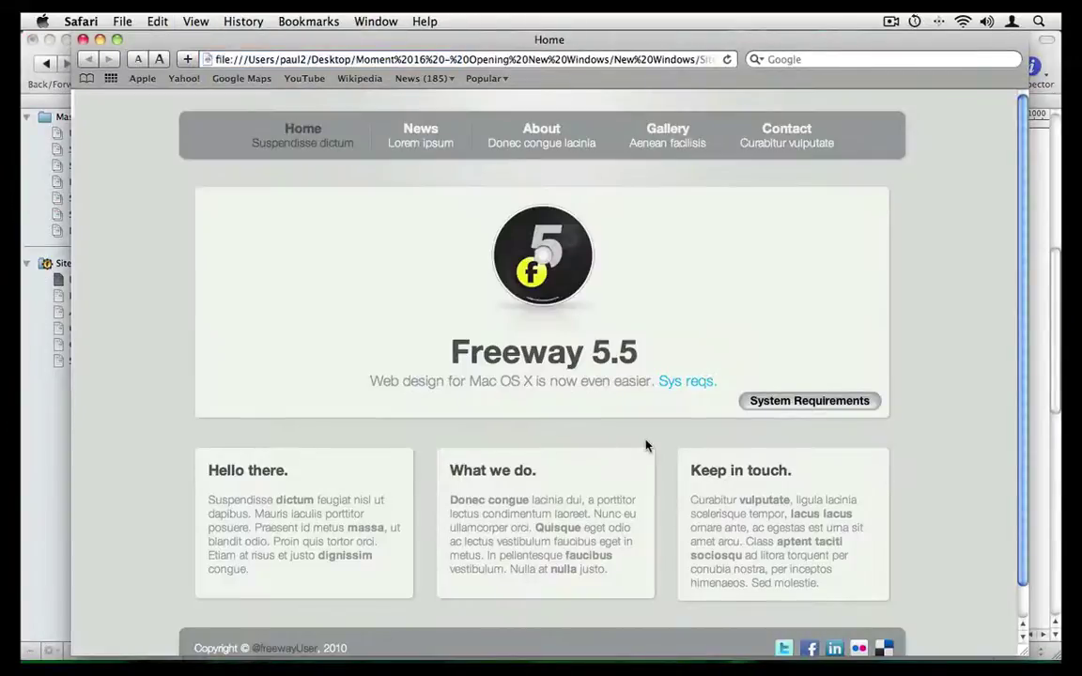
{"action": "left_click", "coordinate": [826, 402]}
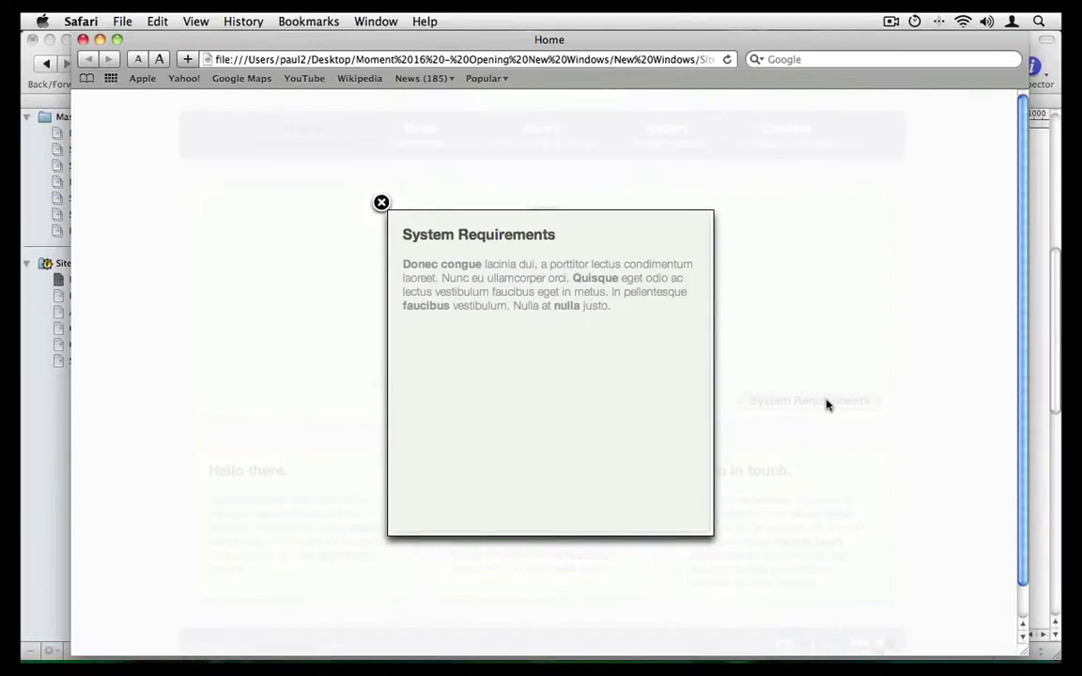
{"action": "left_click", "coordinate": [381, 204]}
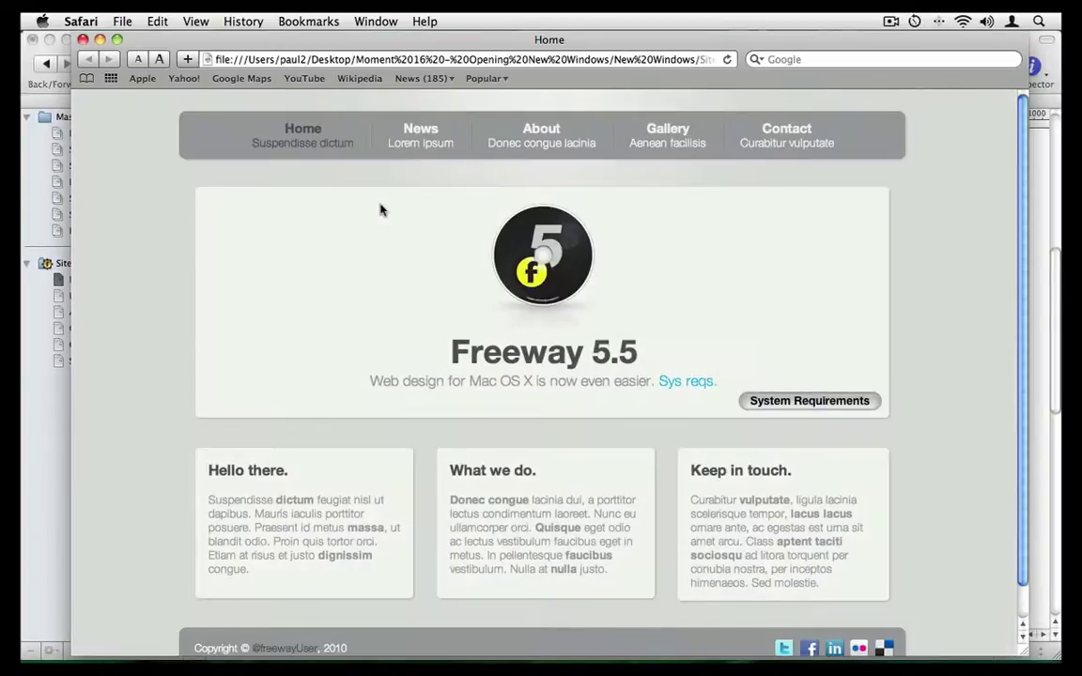